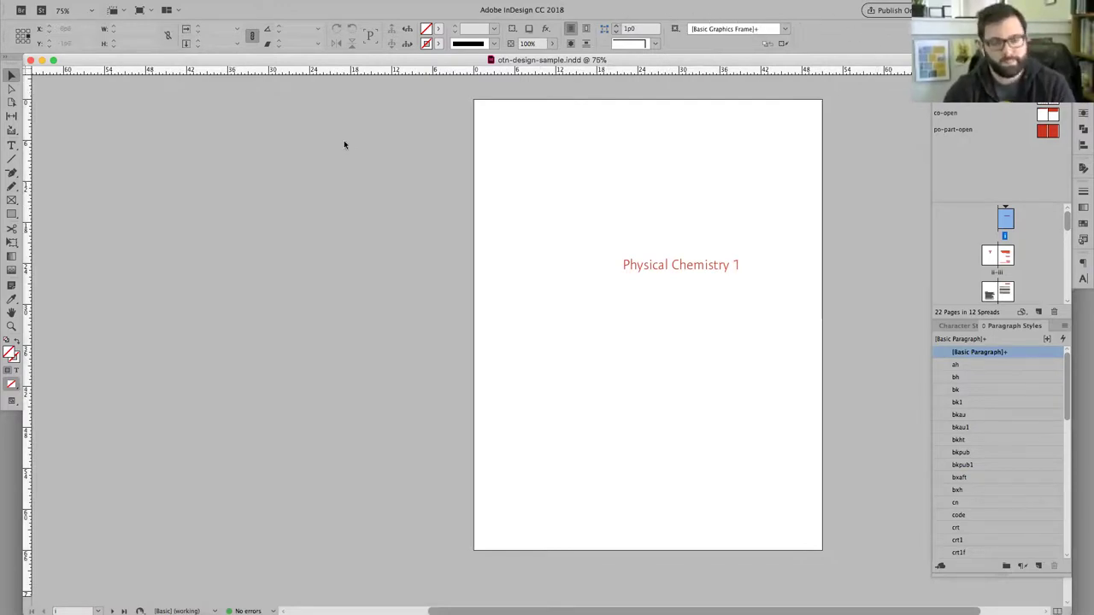
Minimize InDesign to reveal the workflow images, then restore the textbook from the Dock
click(41, 60)
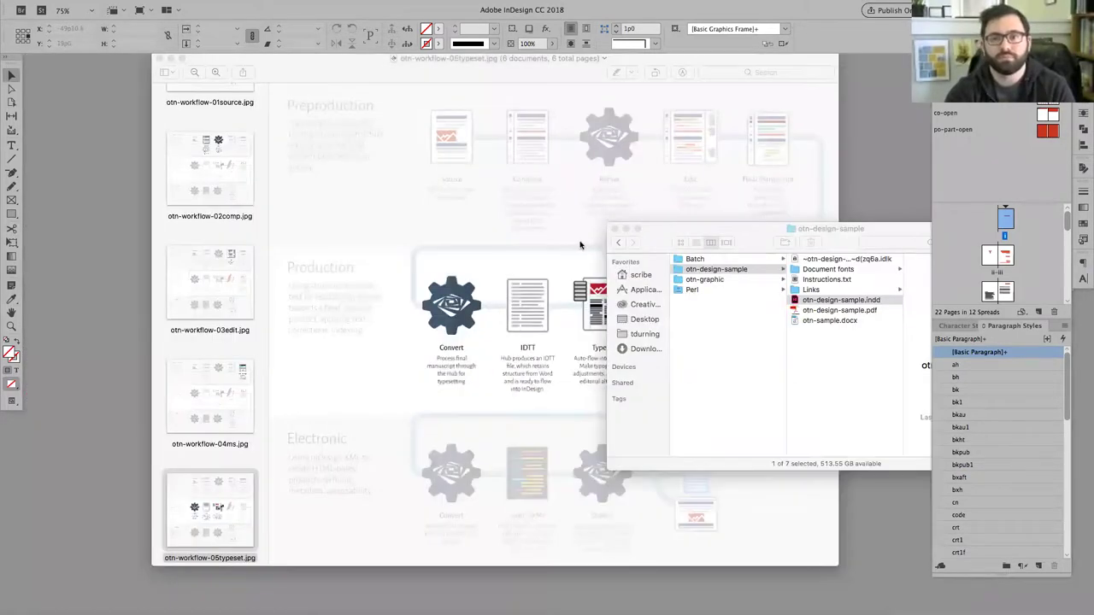
click(869, 601)
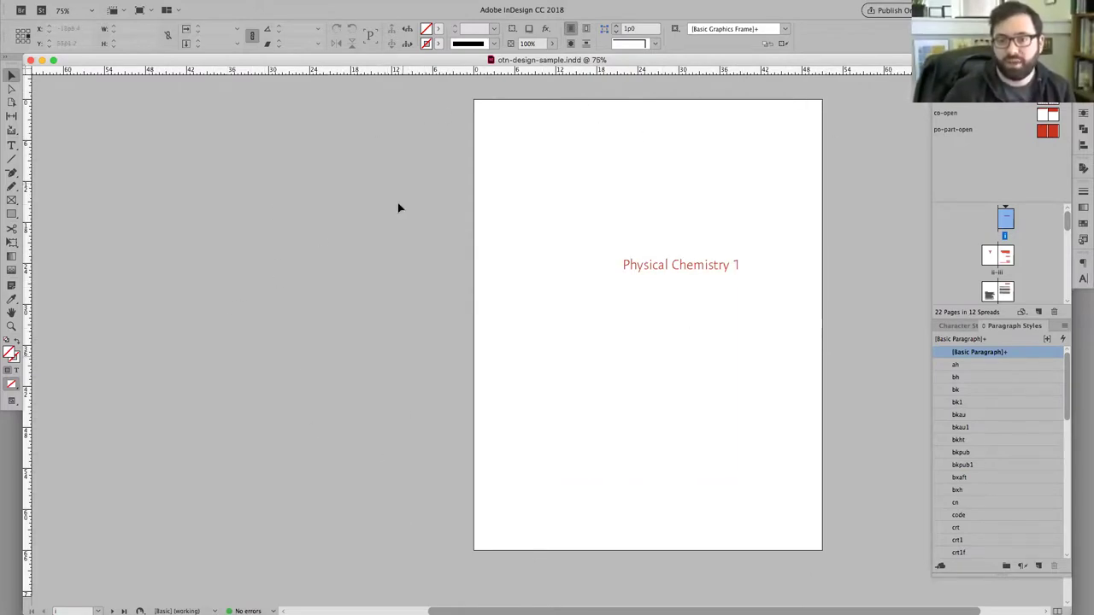
Compare the Character Styles list with the Paragraph Styles list, ending on paragraph styles
scroll(869, 551, up, 2)
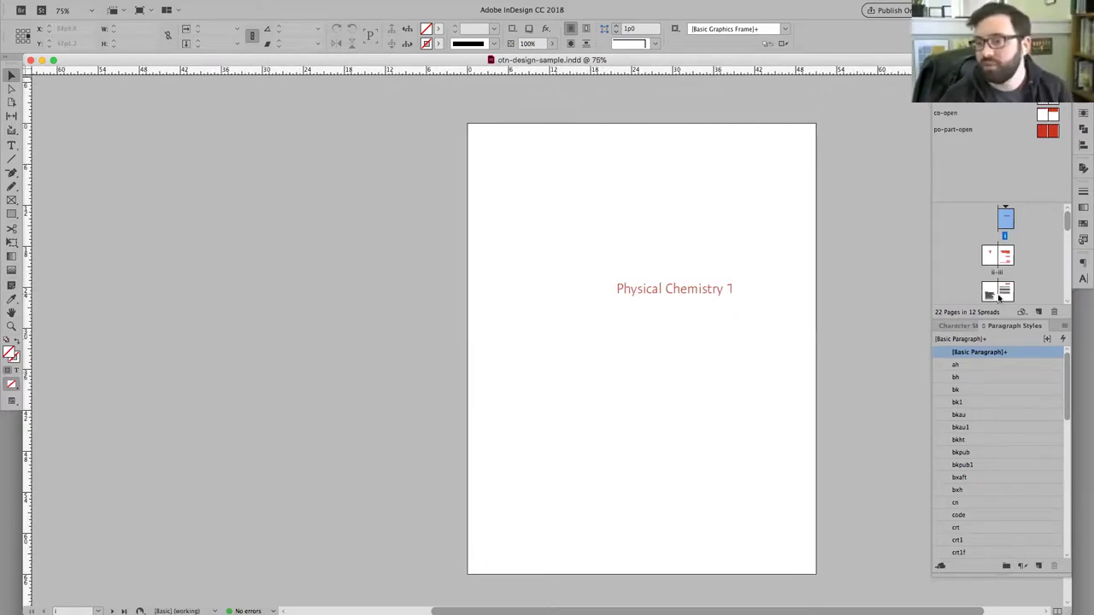
click(949, 327)
click(1004, 329)
Browse the Window > Styles submenu, then move on to the Help menu
mouse_move(451, 5)
click(310, 6)
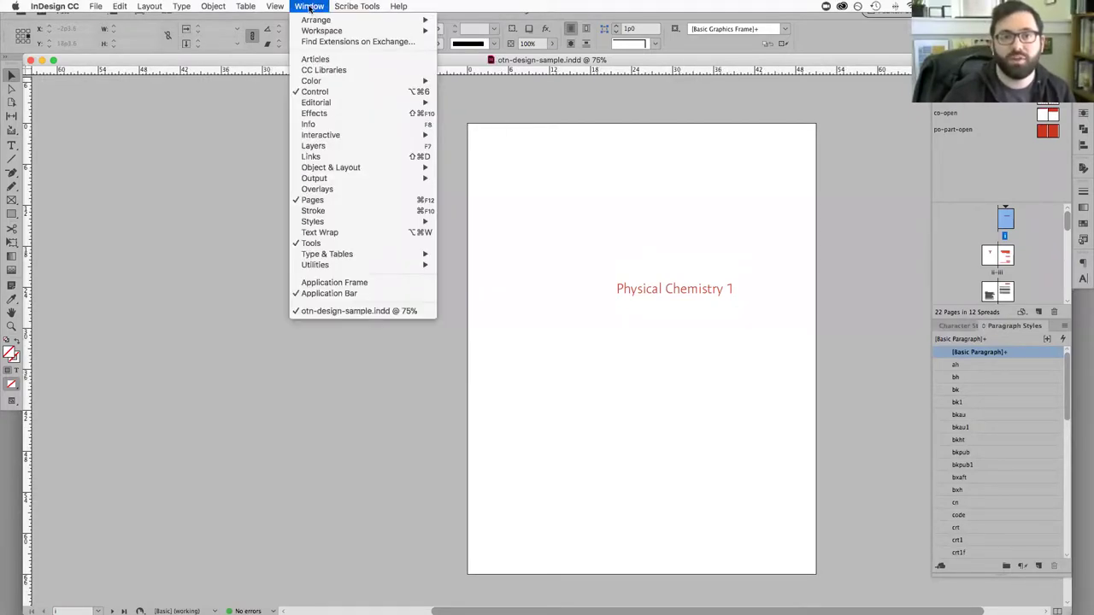
mouse_move(338, 222)
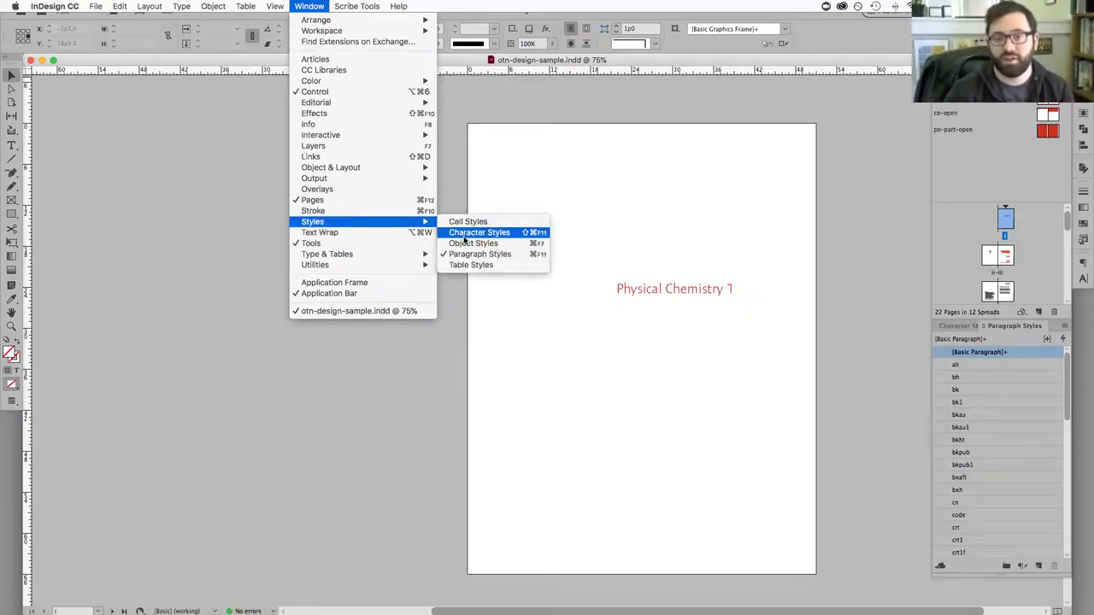
mouse_move(399, 7)
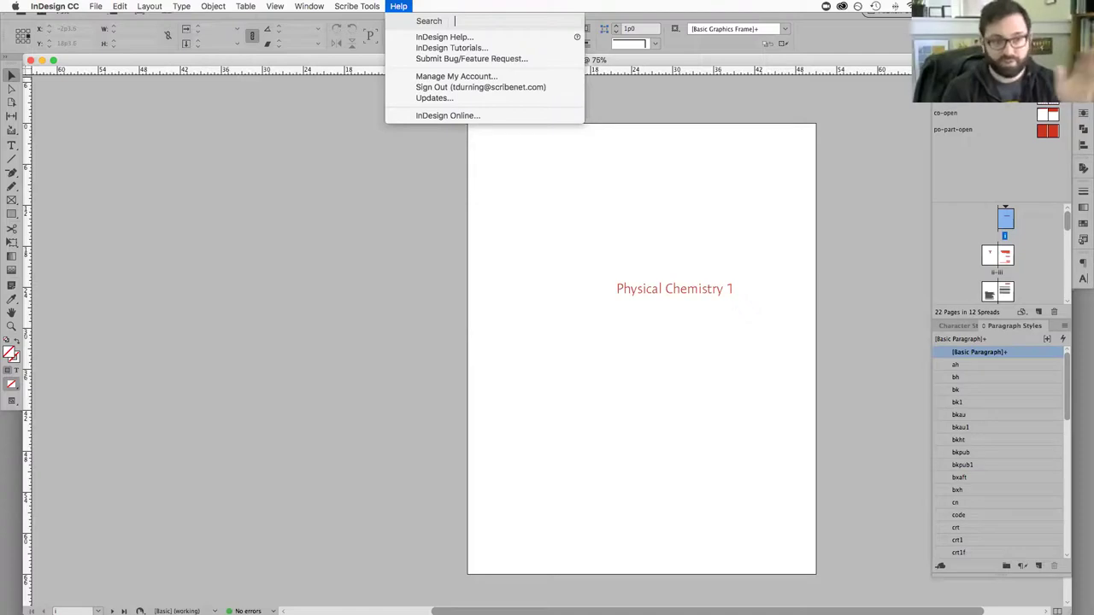
Search Help for 'paragraph' to locate the Styles > Paragraph Styles command, then dismiss the search
text(paragra)
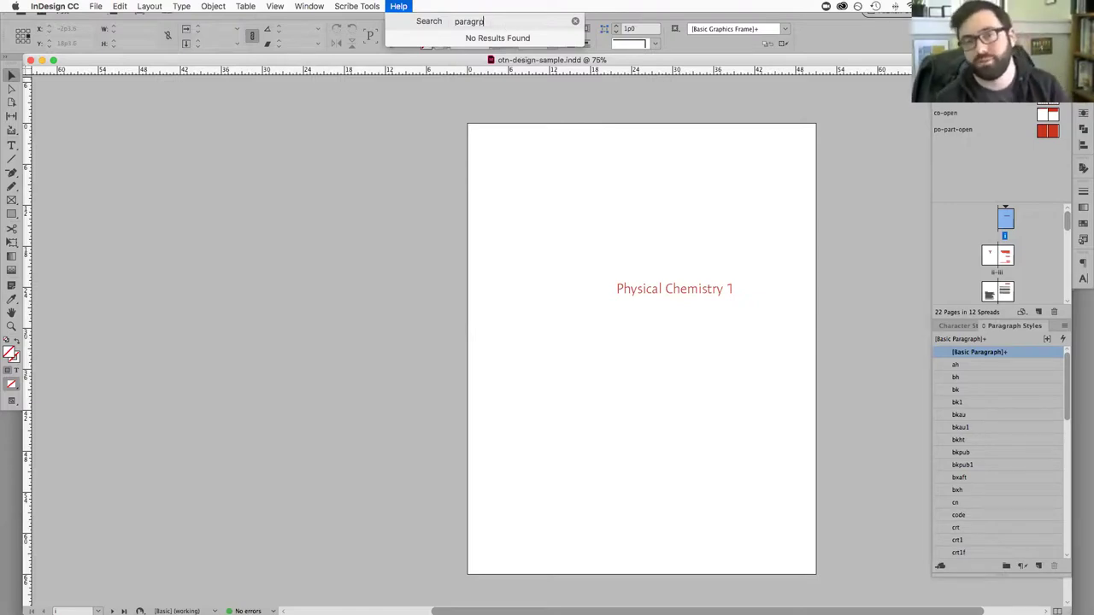
key(BackSpace)
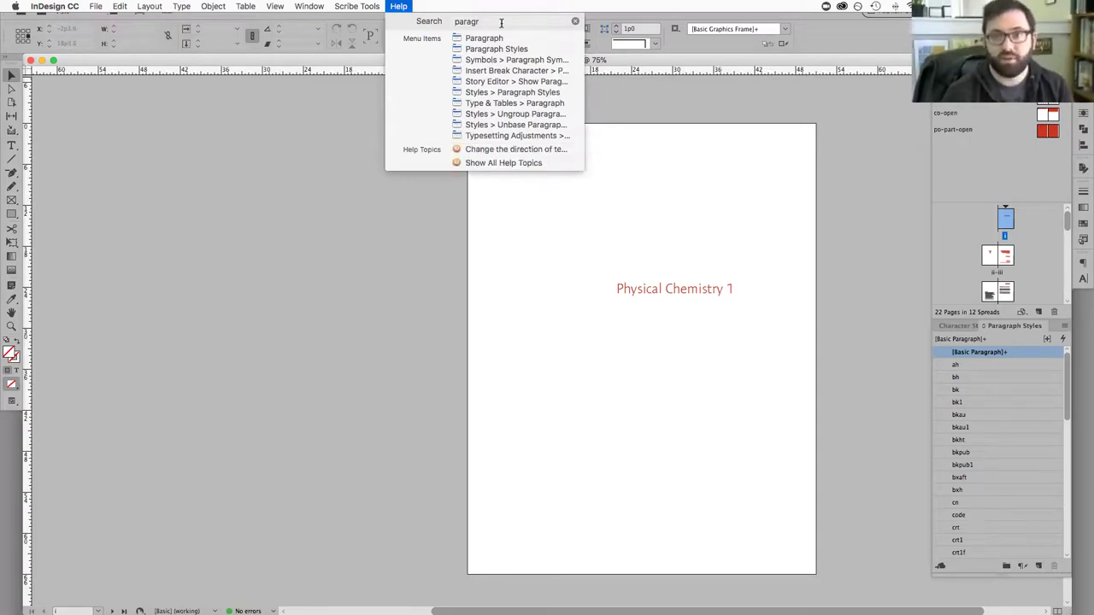
key(Down)
key(Down)
key(Down)
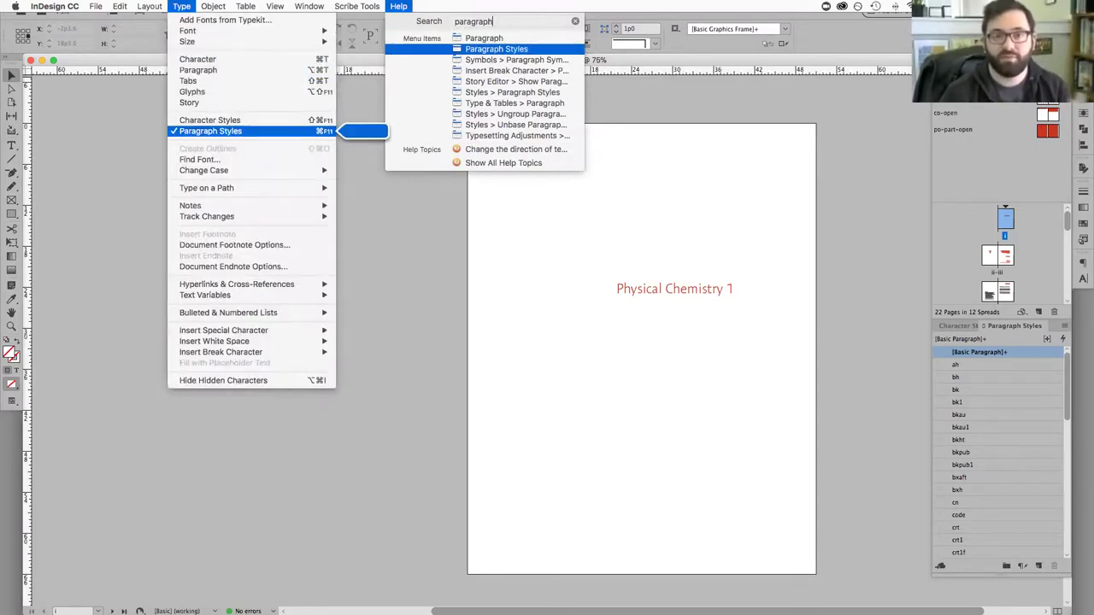
key(Down)
key(Down)
key(Down)
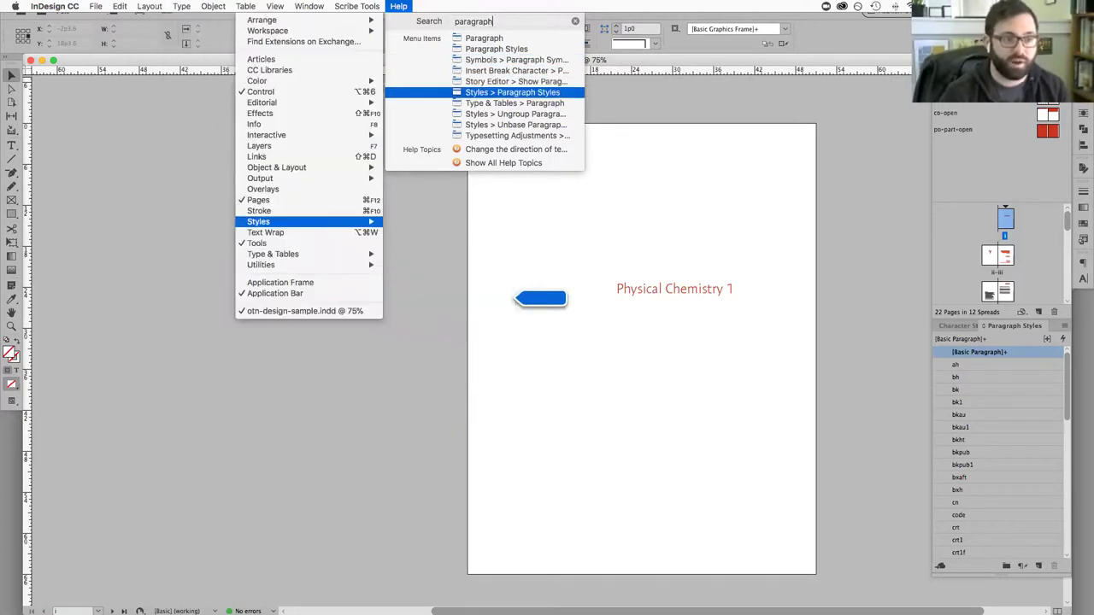
key(Return)
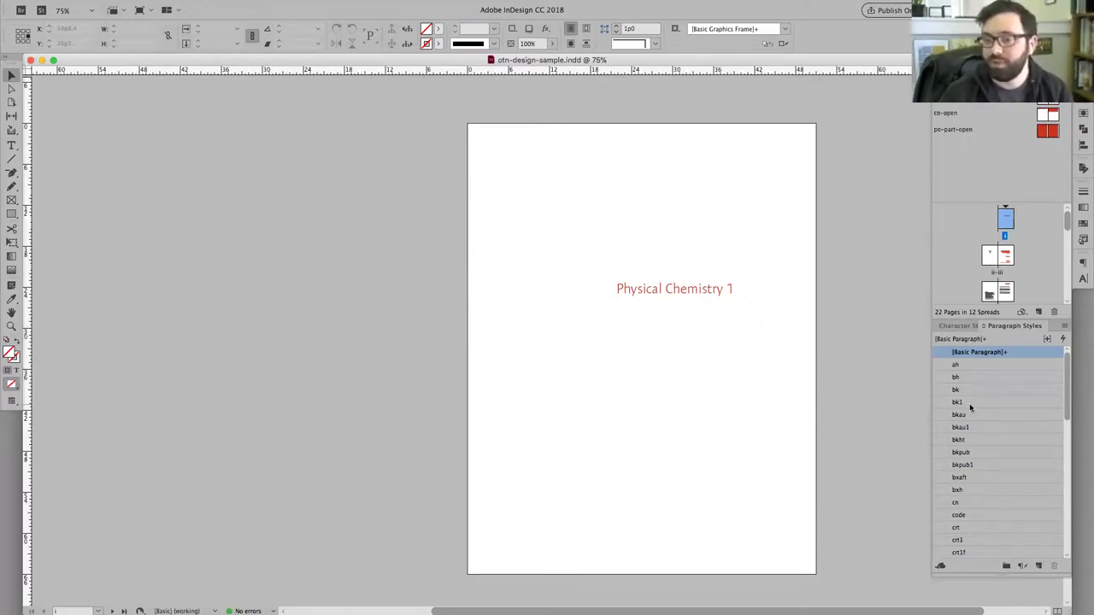
Scroll through the Paragraph Styles panel list
scroll(975, 405, down, 5)
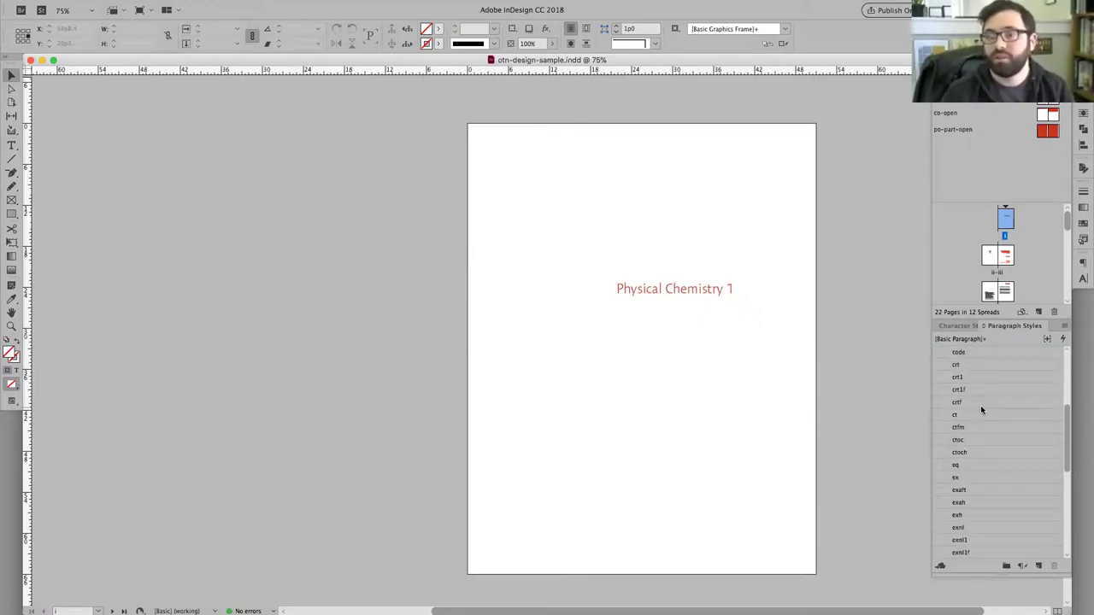
scroll(981, 410, down, 5)
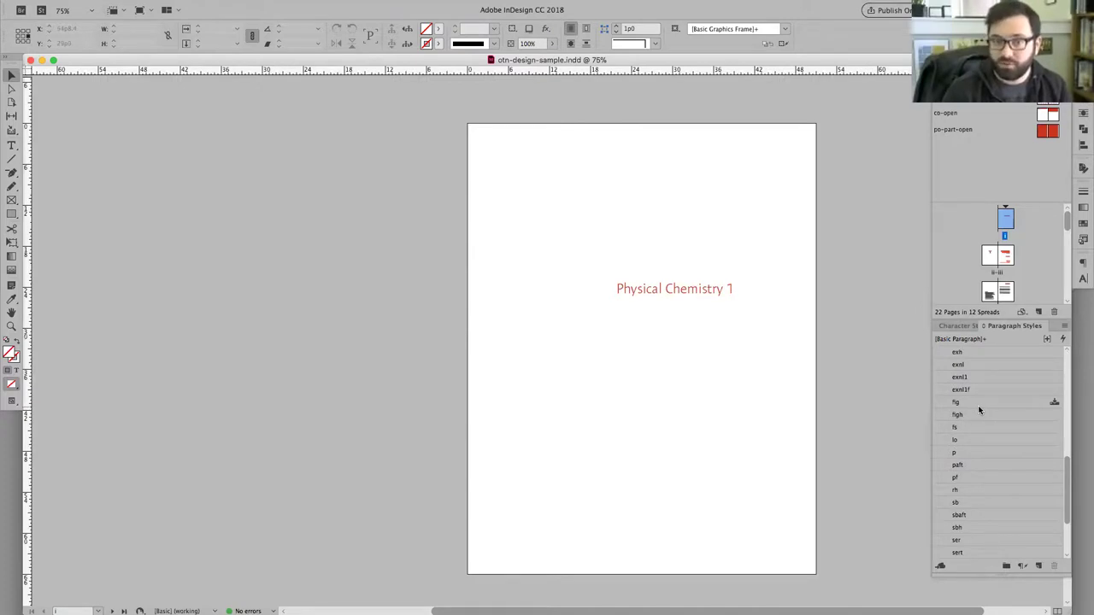
scroll(979, 410, down, 3)
scroll(979, 410, up, 13)
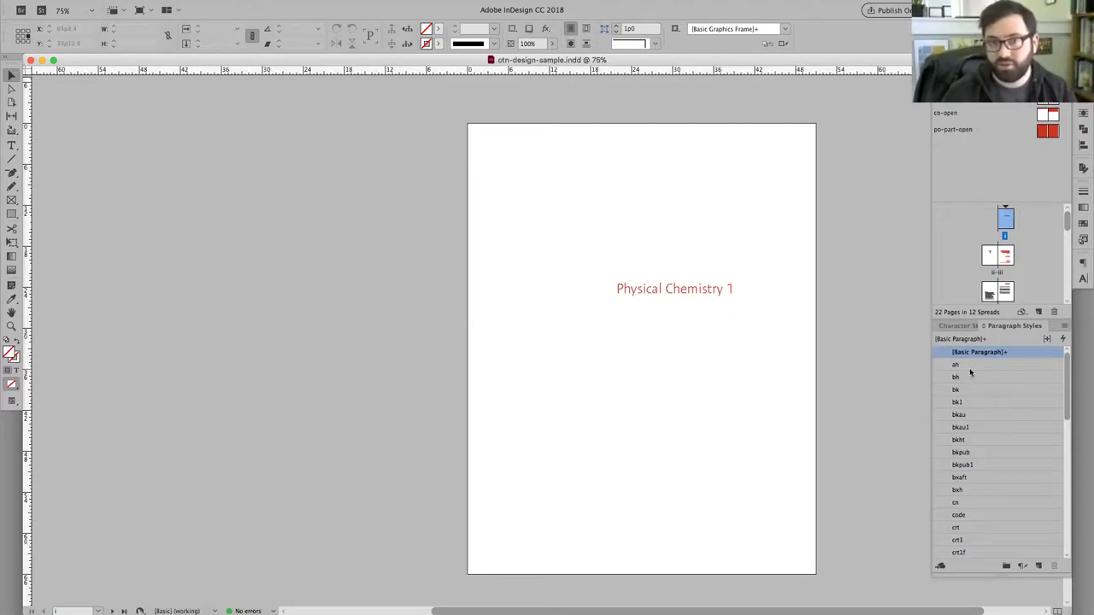
Scroll the document past the title, Unit ONE and chapter opener to pages 2–3
scroll(866, 339, down, 10)
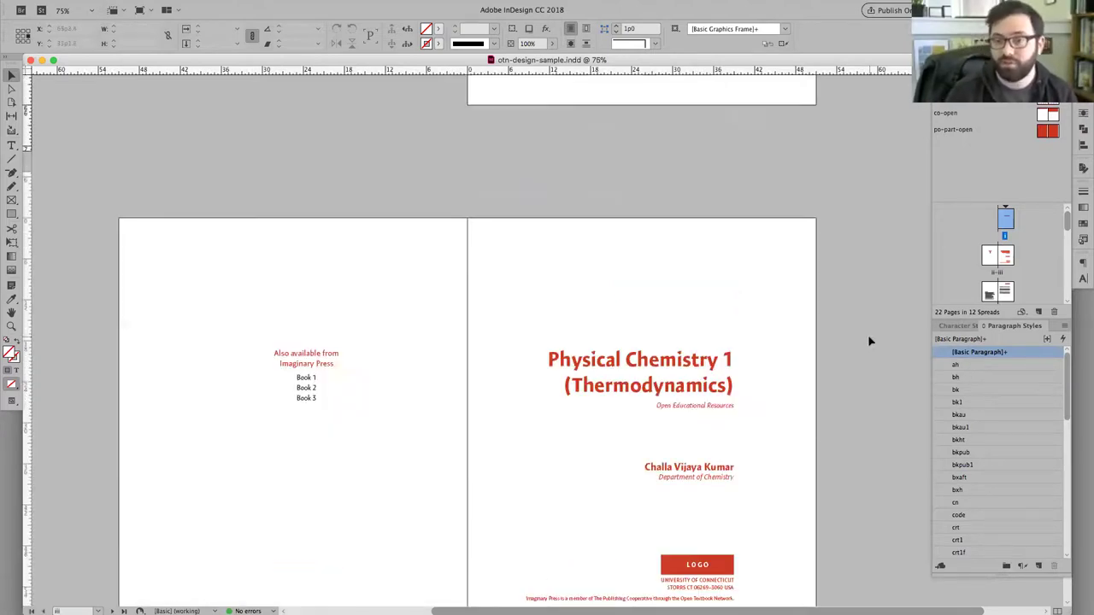
scroll(870, 341, down, 15)
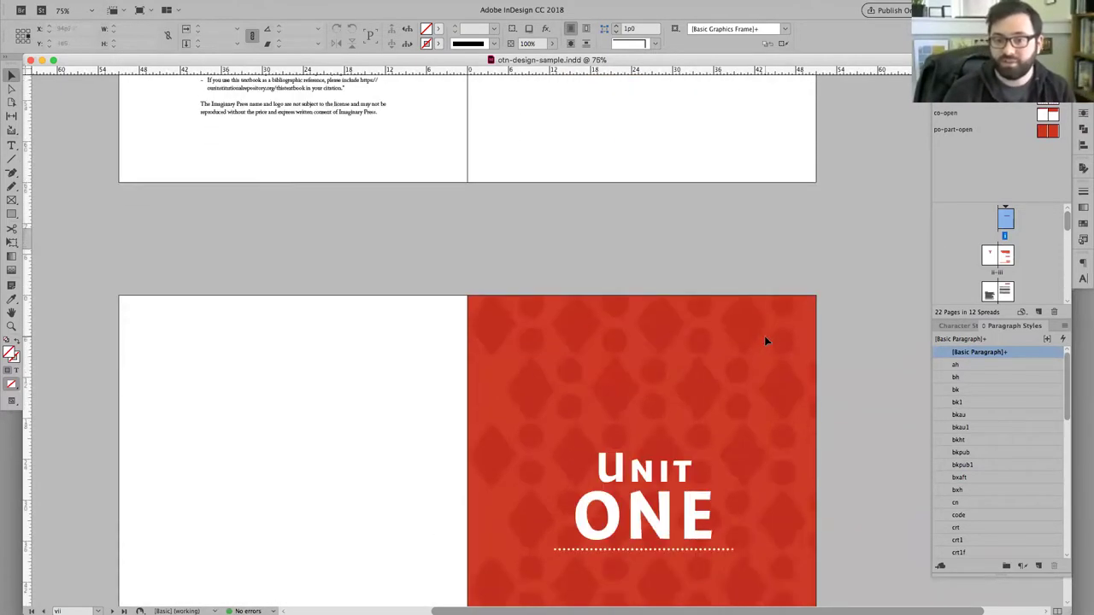
scroll(766, 341, down, 10)
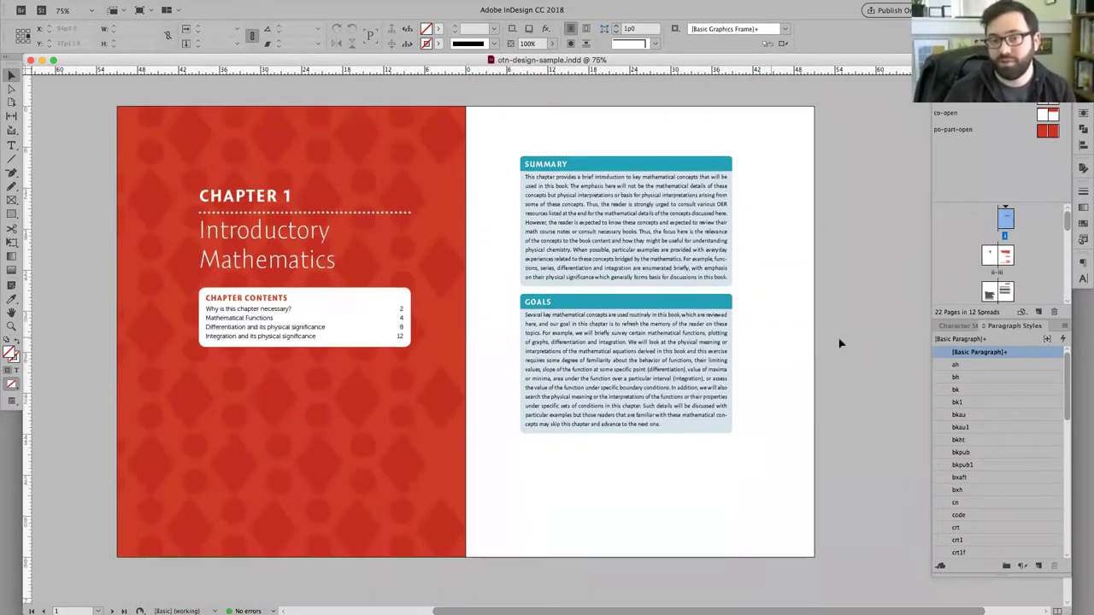
scroll(837, 342, down, 8)
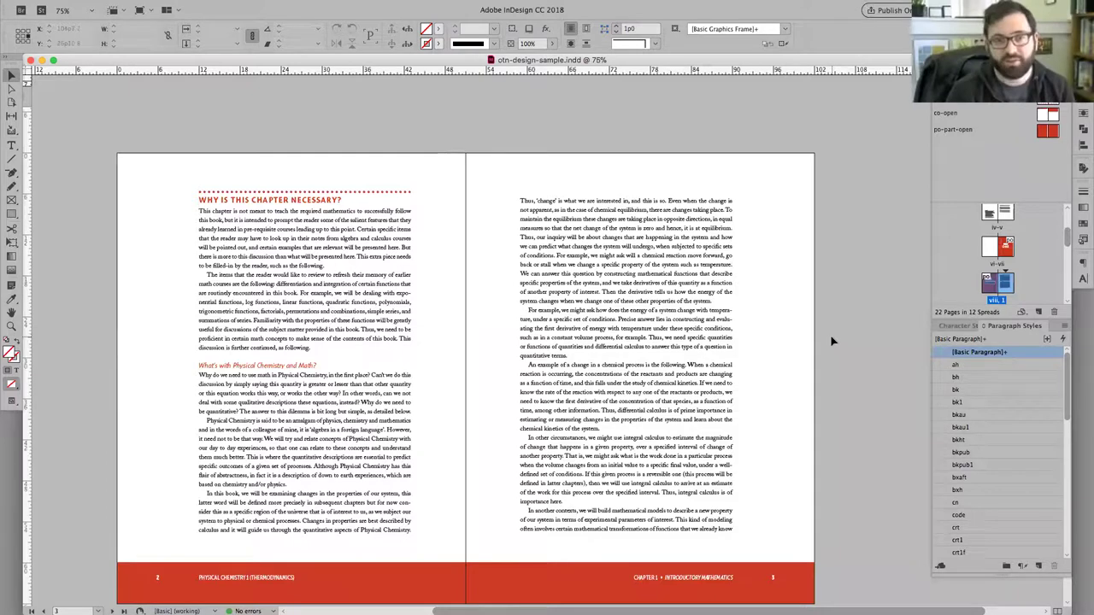
Zoom the spread to full size and select a page 3 body passage to check its paragraph style
key(super+1)
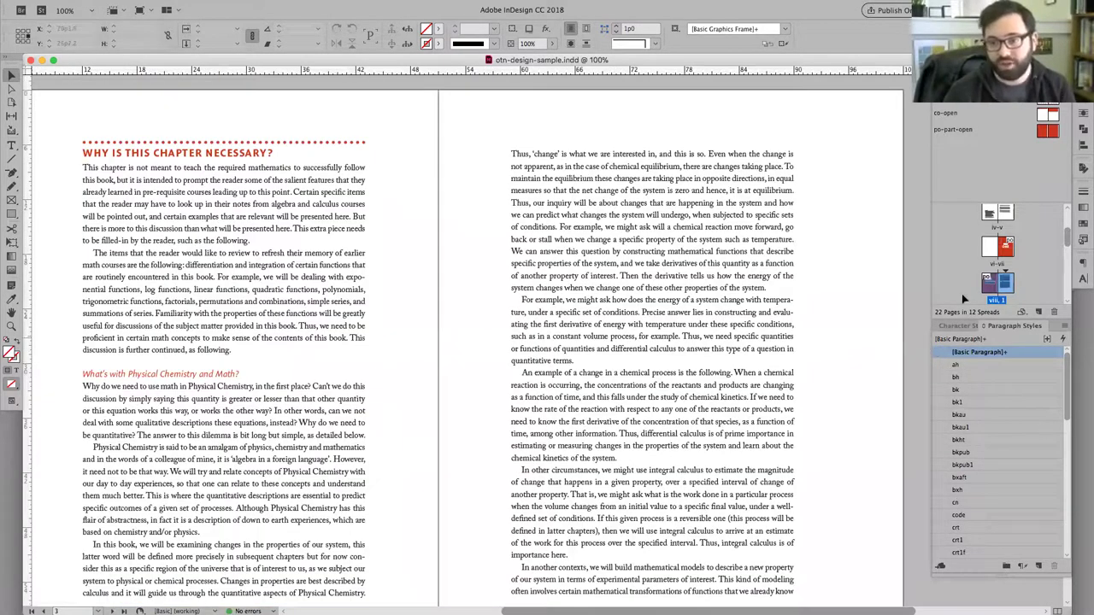
double_click(529, 214)
drag(535, 214, 658, 227)
drag(643, 264, 641, 276)
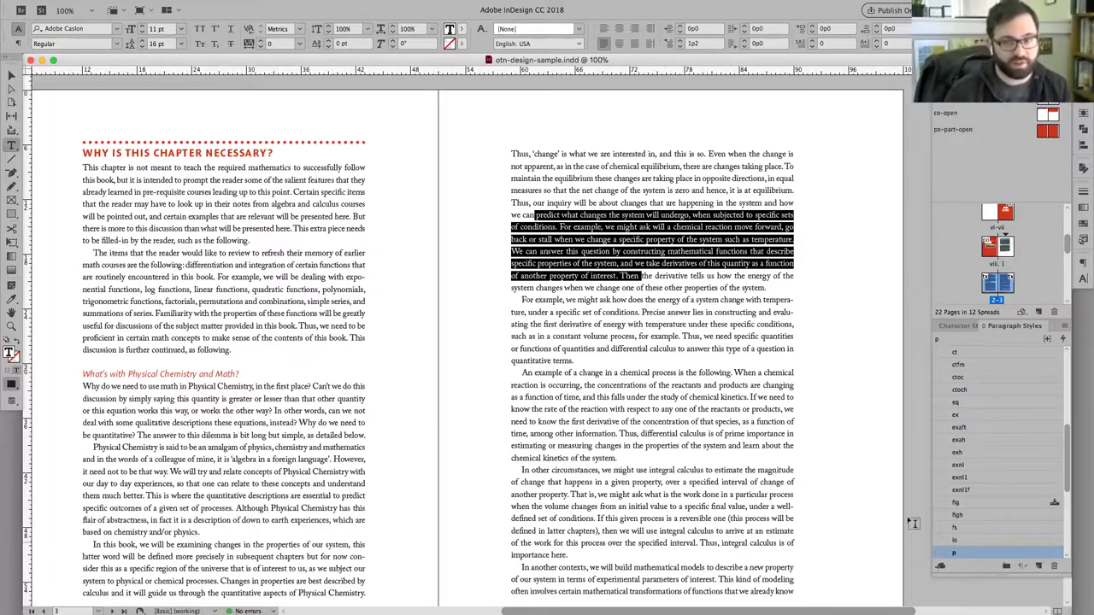
Deselect the text, zoom out and return to page 1, the Physical Chemistry 1 half-title
click(890, 328)
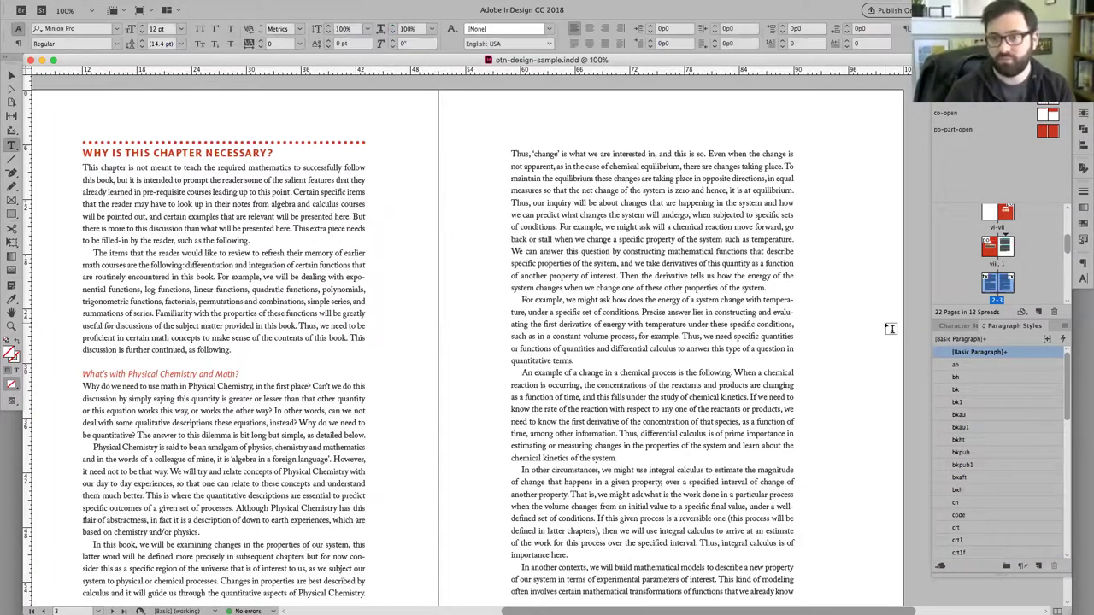
key(super+minus)
key(super+shift+Page_Up)
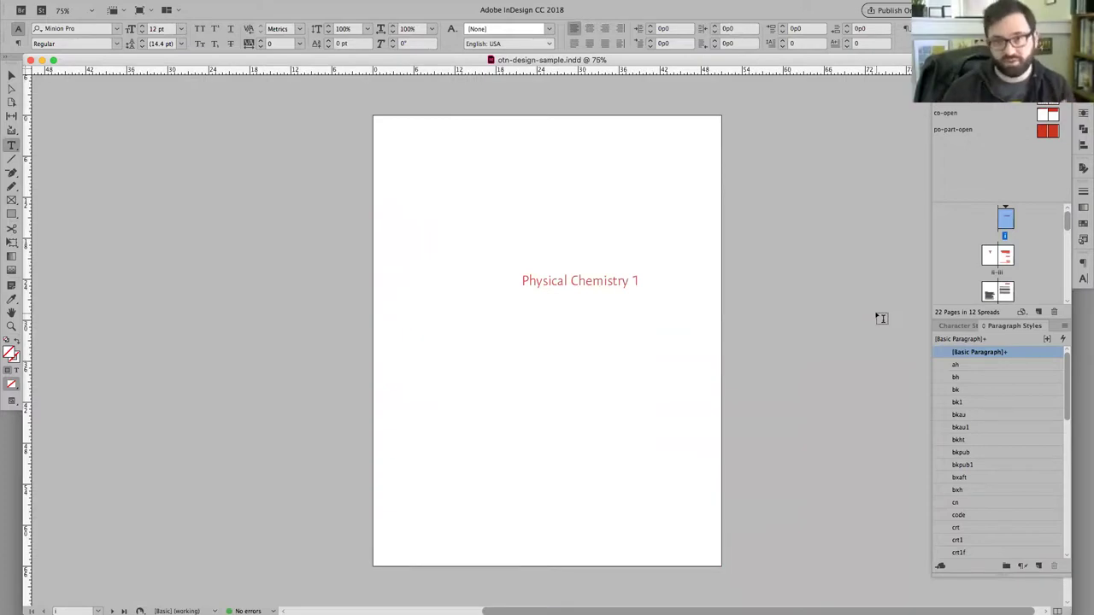
click(951, 205)
drag(967, 201, 966, 154)
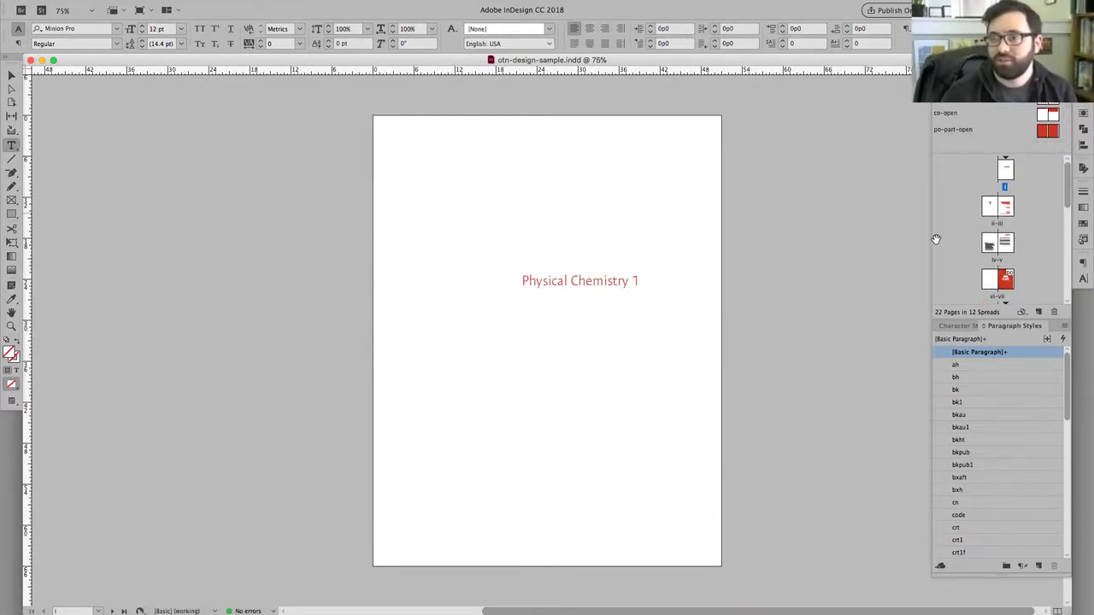
mouse_move(410, 6)
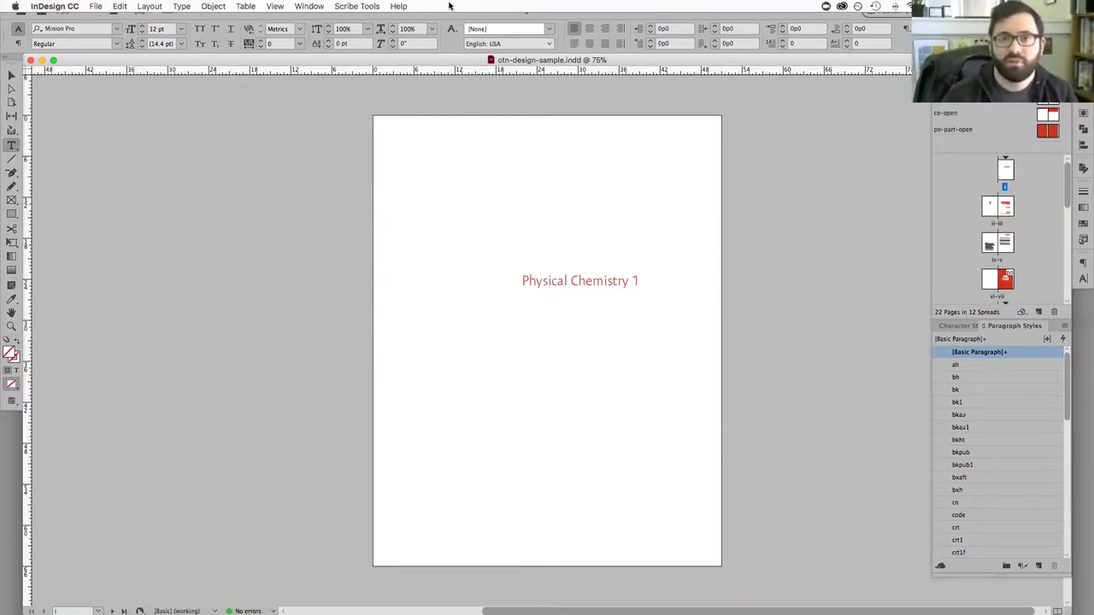
click(308, 6)
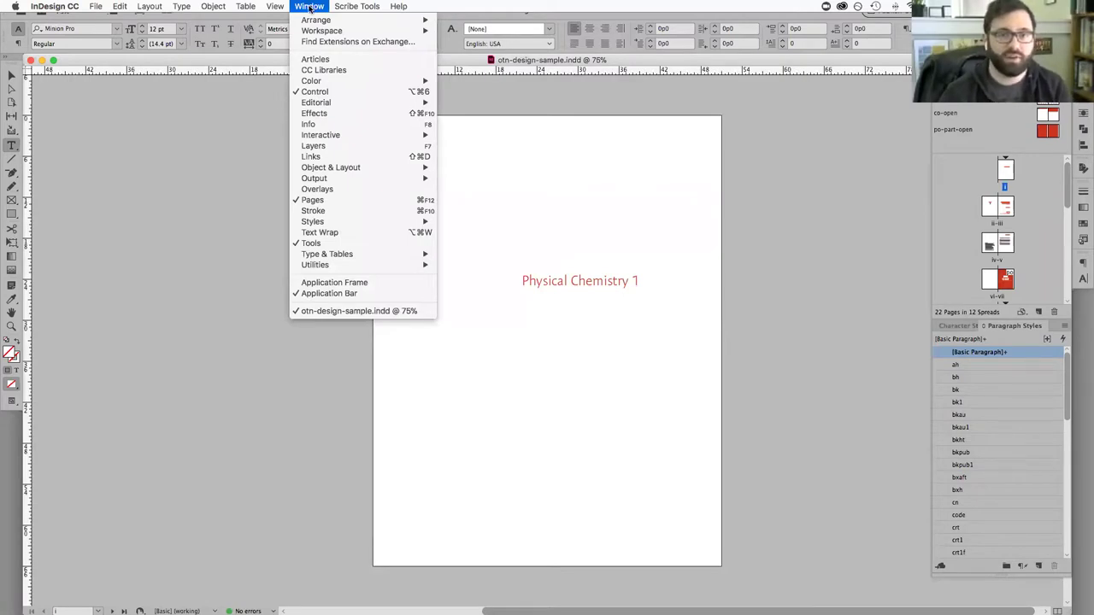
mouse_move(318, 21)
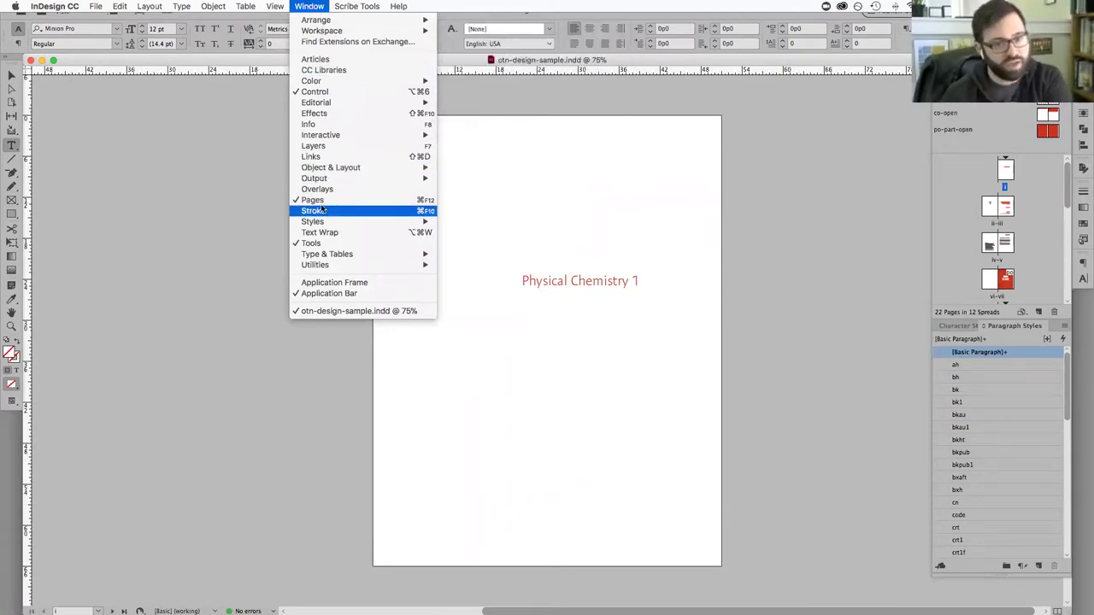
click(1044, 186)
scroll(1040, 214, down, 5)
scroll(1034, 244, down, 2)
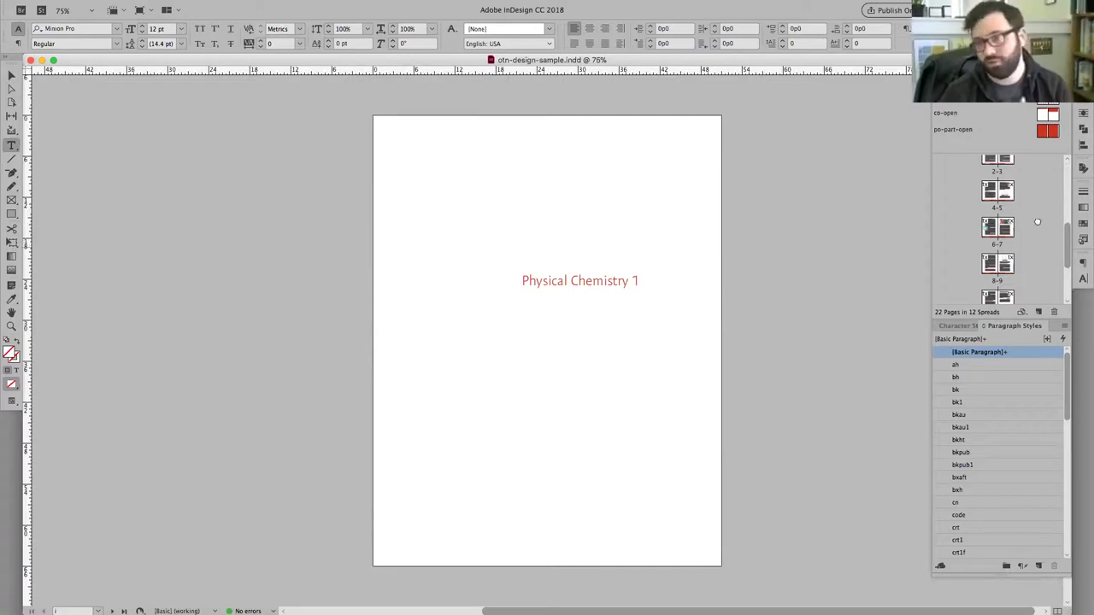
scroll(1037, 237, down, 3)
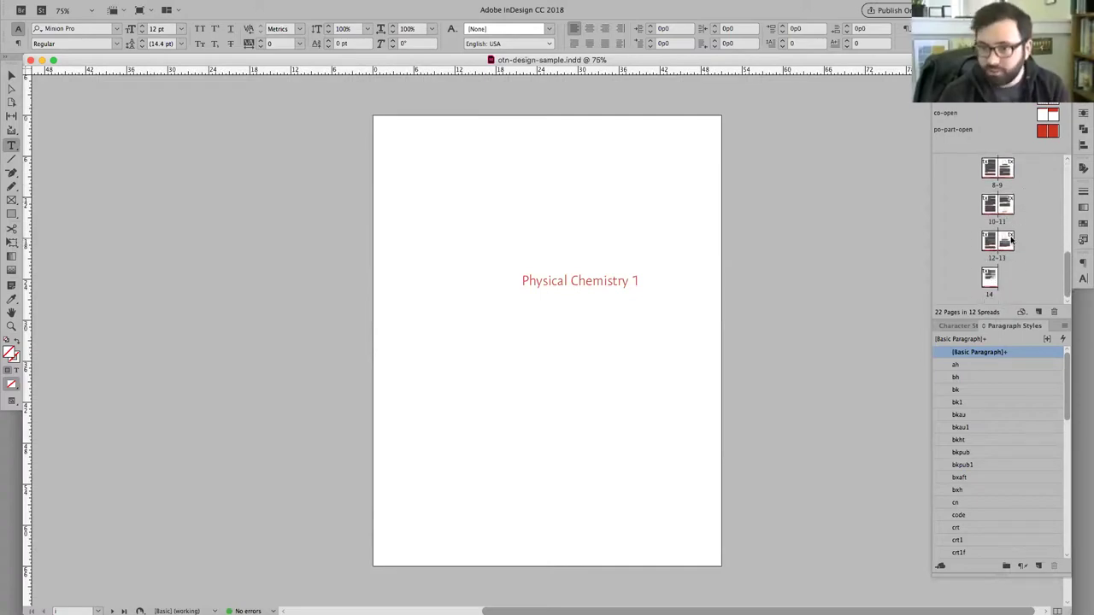
scroll(1024, 258, up, 1)
scroll(1025, 258, up, 5)
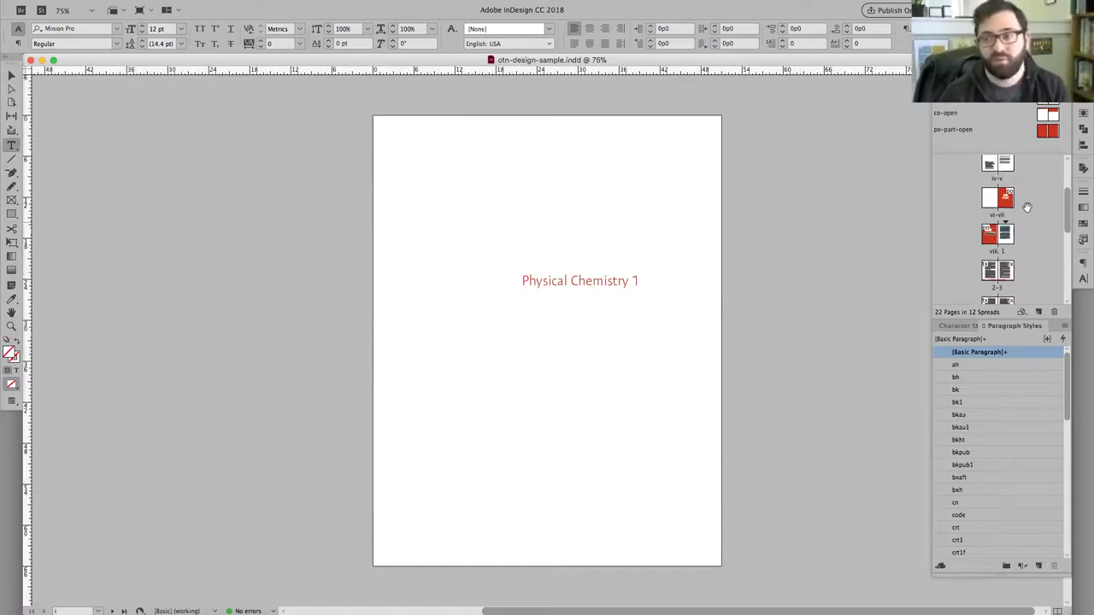
scroll(1028, 249, down, 2)
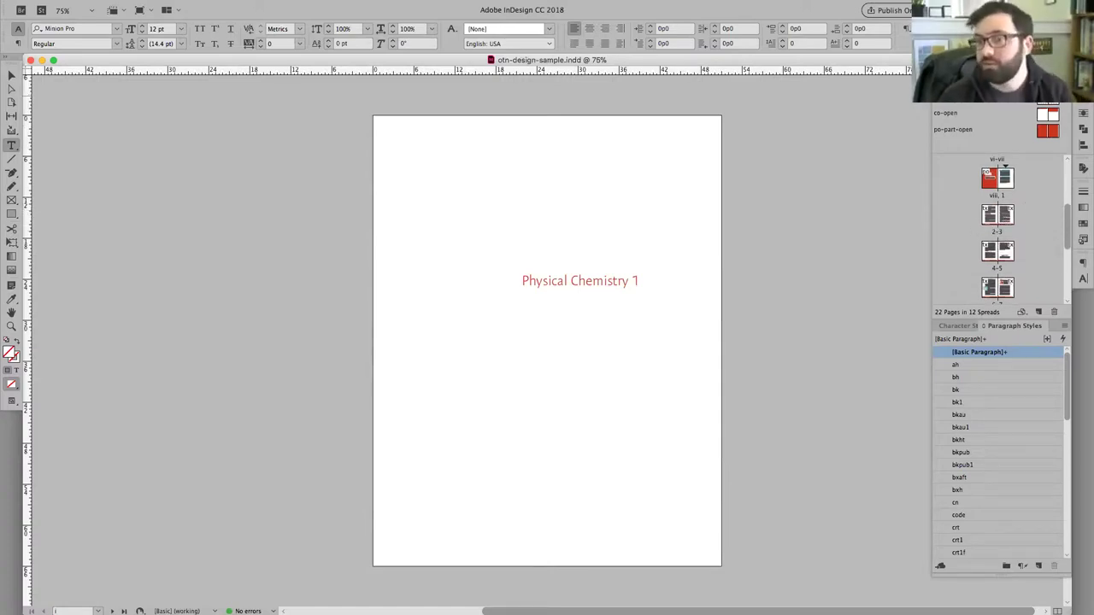
Open the co-open master spread from the Pages panel
double_click(945, 112)
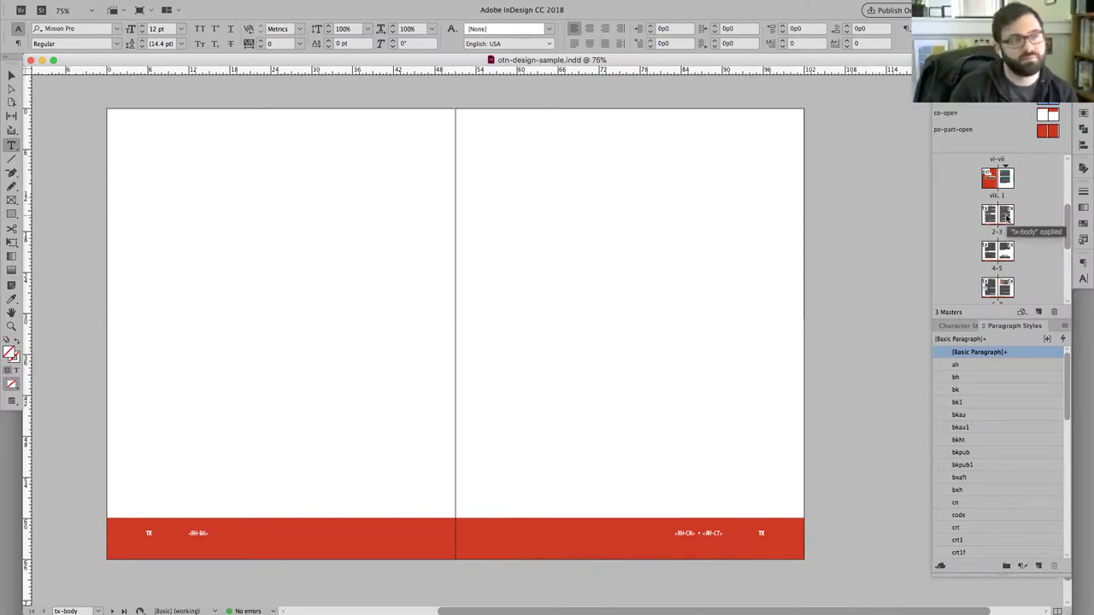
Go to spread 2–3 and select body text lines to inspect their paragraph style
double_click(1006, 215)
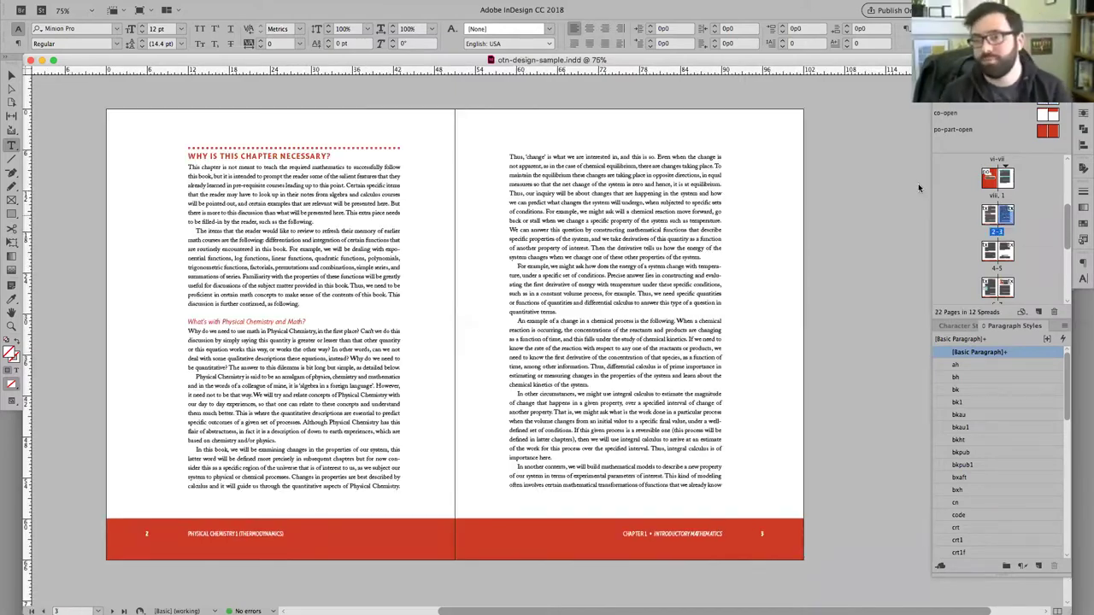
click(694, 214)
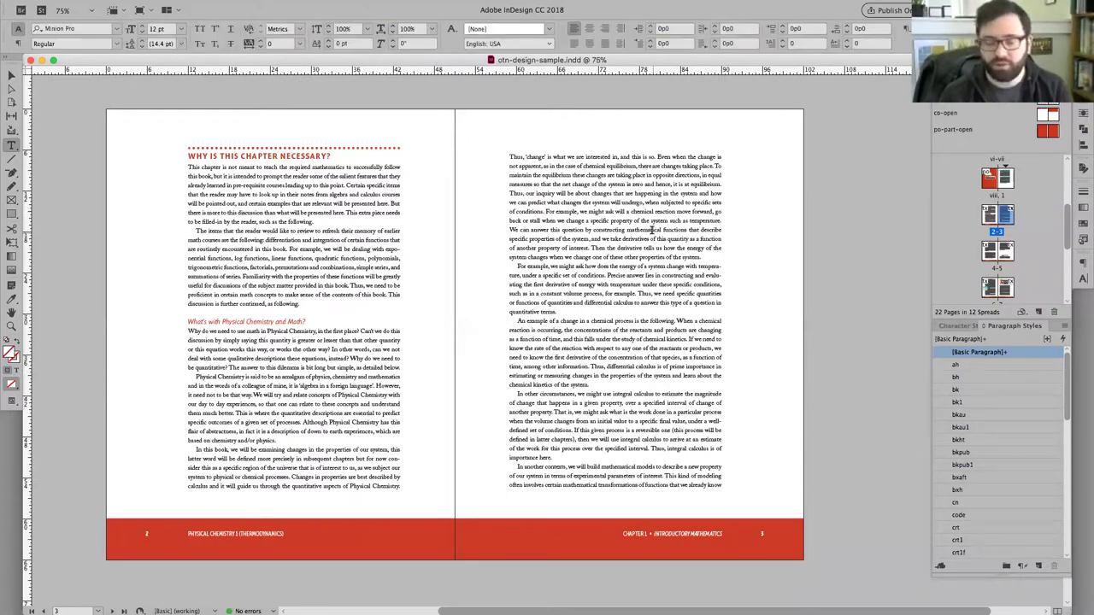
click(11, 147)
click(528, 208)
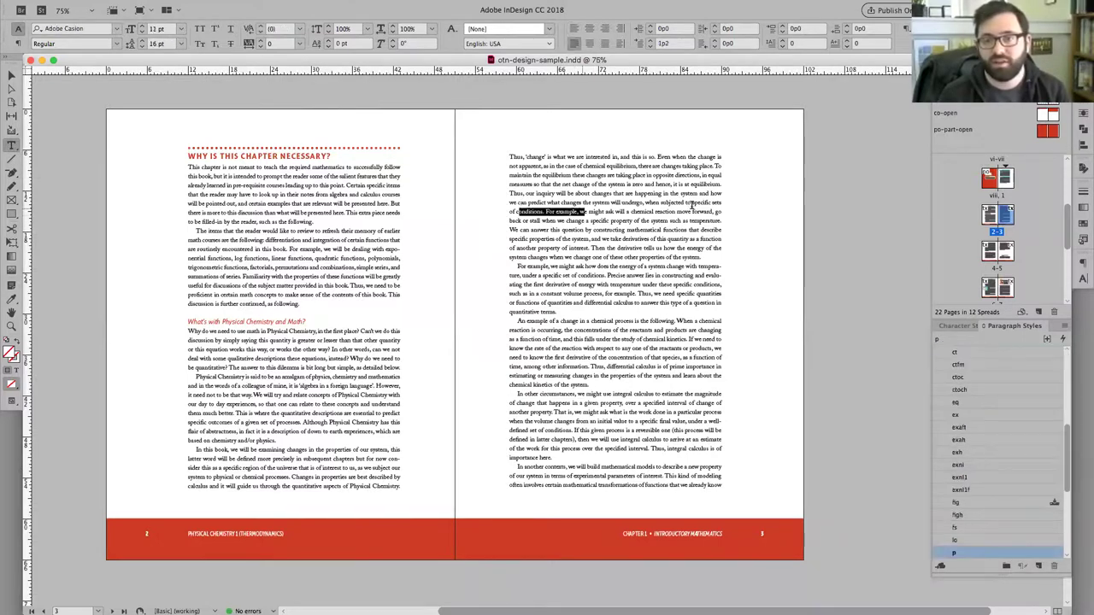
triple_click(622, 220)
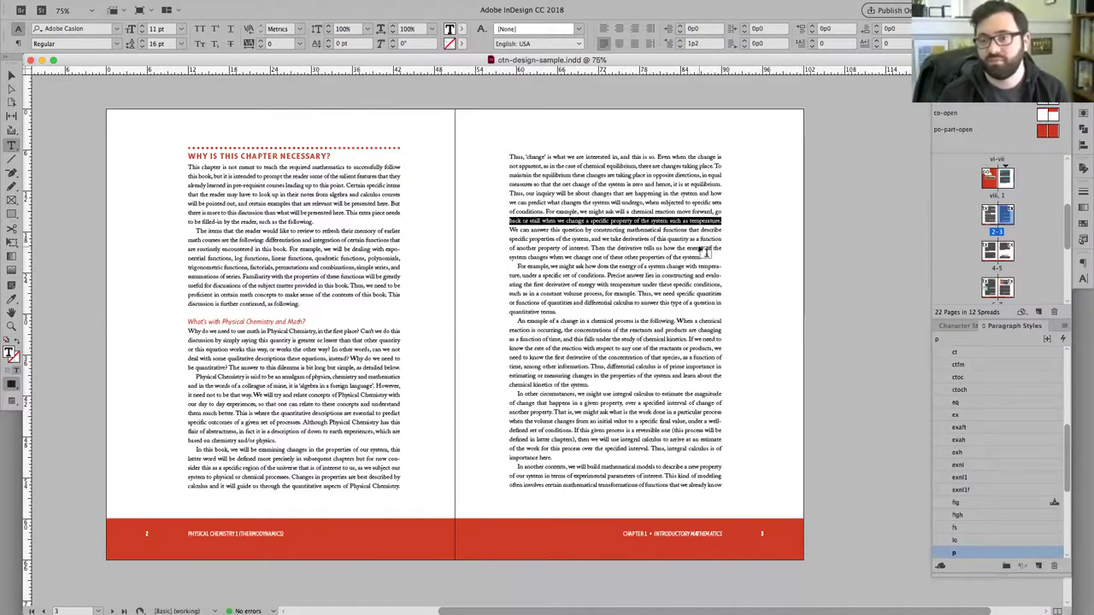
scroll(936, 430, down, 1)
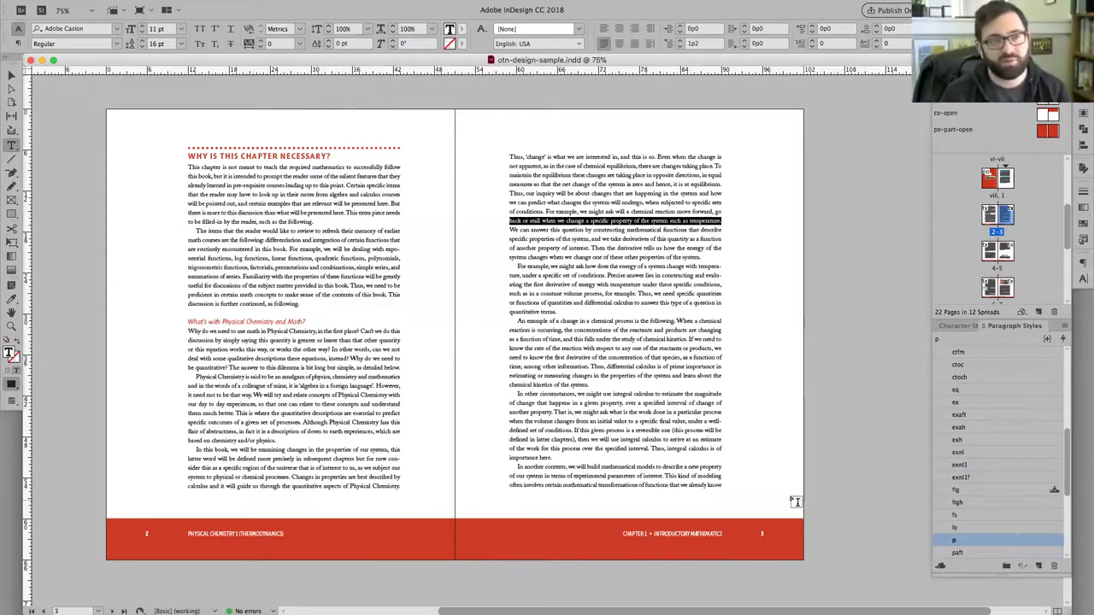
Inspect the styles of the 'What's with Physical Chemistry and Math?' subheading and 'WHY IS THIS CHAPTER NECESSARY?' heading, then deselect
double_click(242, 321)
triple_click(210, 325)
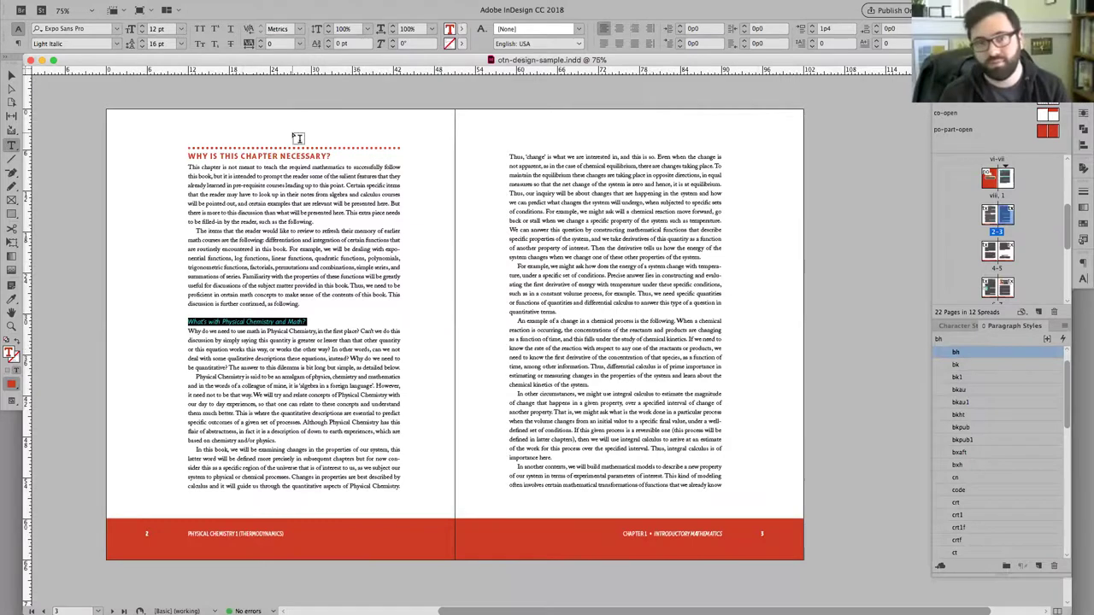
double_click(246, 156)
triple_click(246, 155)
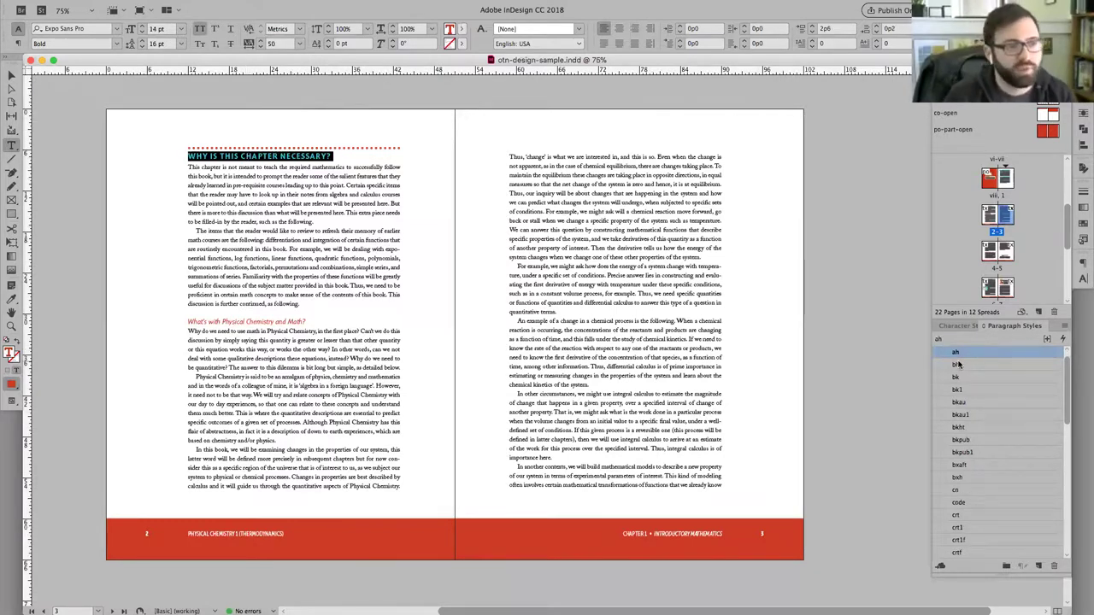
click(560, 202)
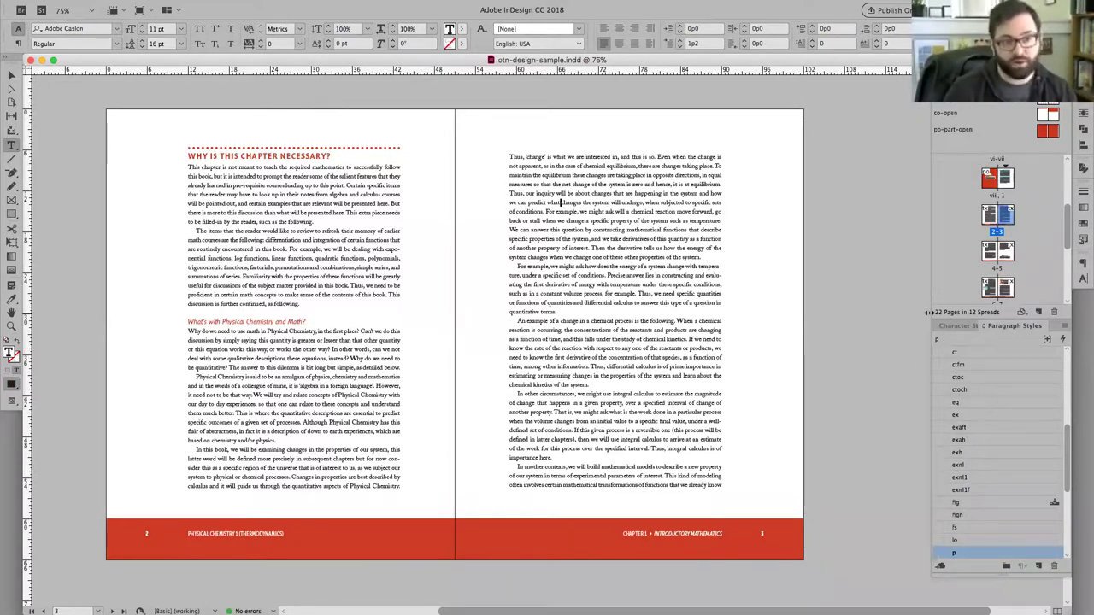
click(834, 257)
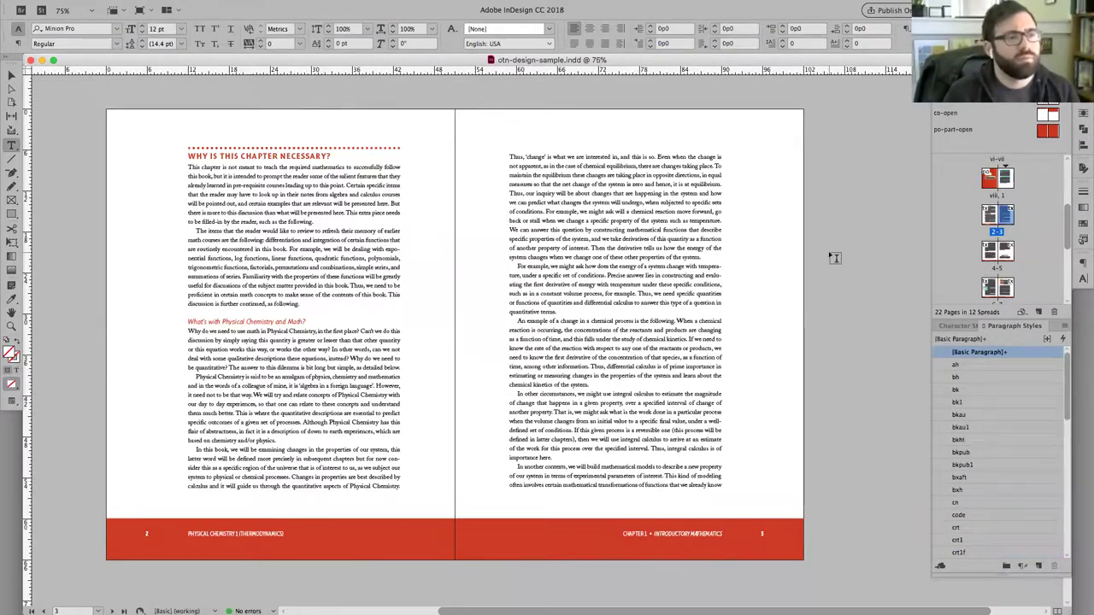
Go to page 1, then to title spread ii–iii, and select the title text frame
key(shift+Page_Up)
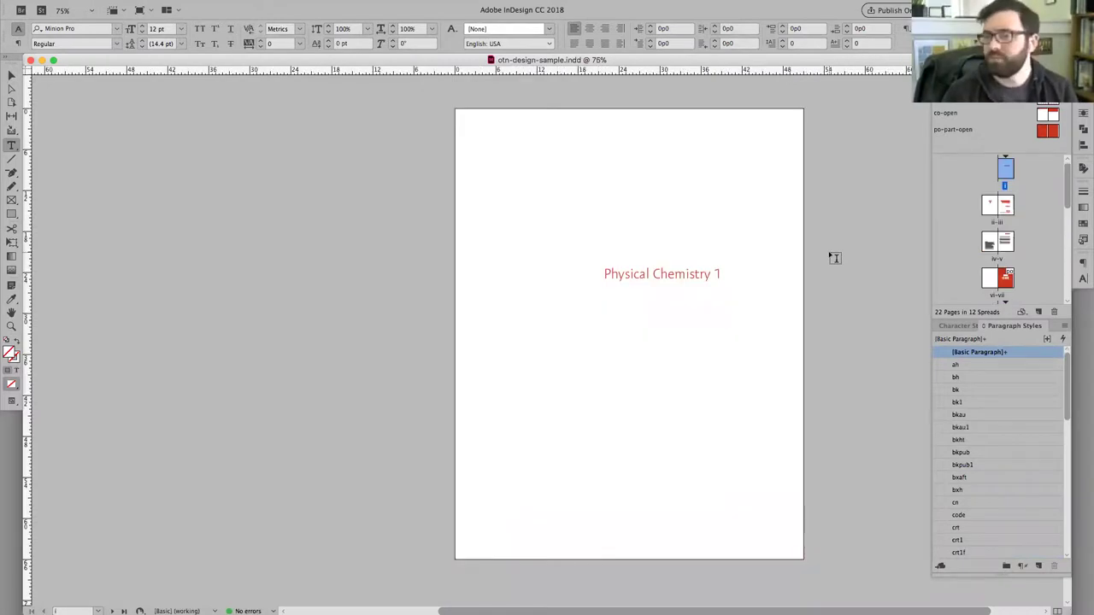
key(shift+Page_Down)
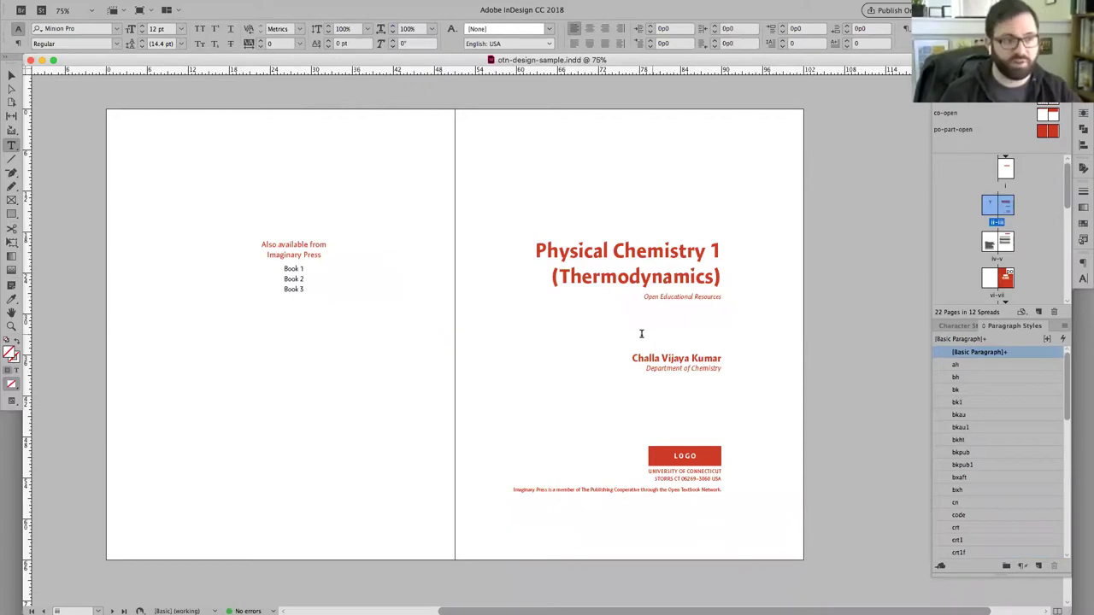
drag(501, 263, 503, 265)
click(519, 244)
key(super+Tab)
key(super+Tab)
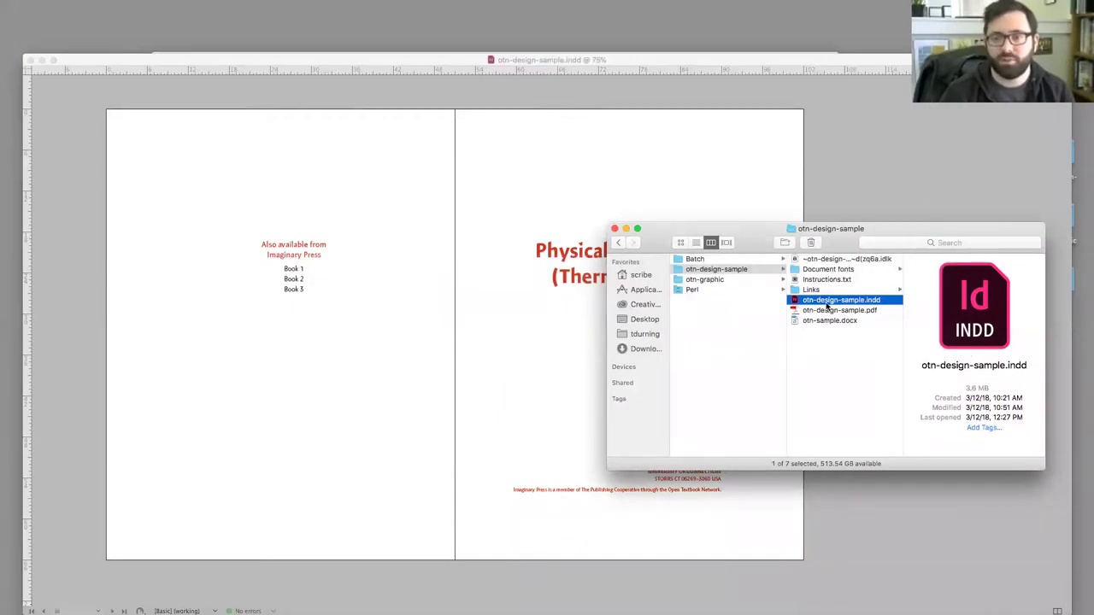
double_click(827, 301)
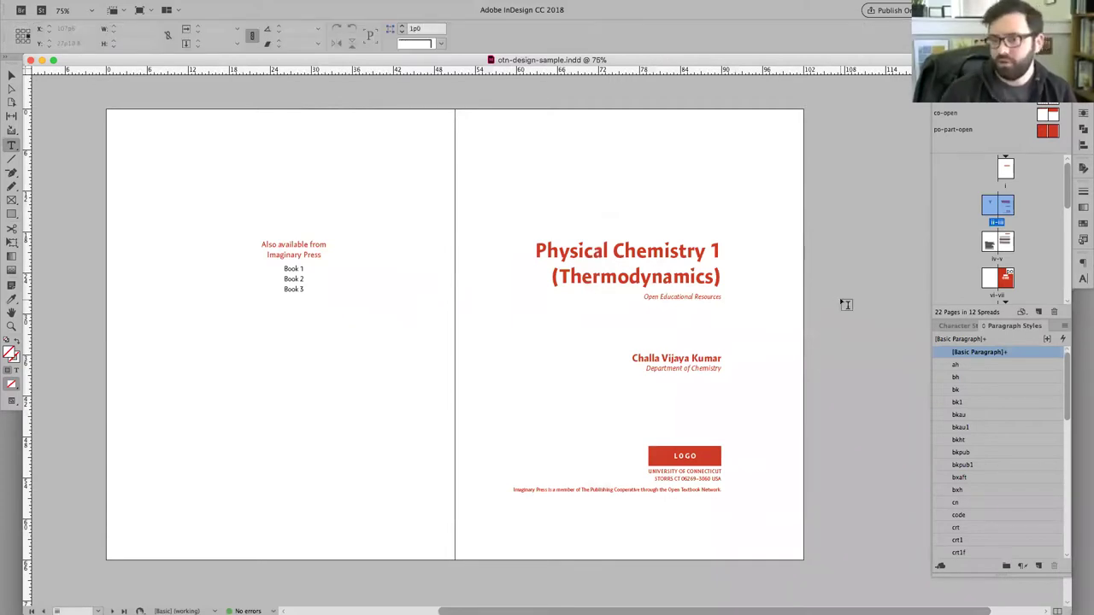
scroll(844, 305, down, 12)
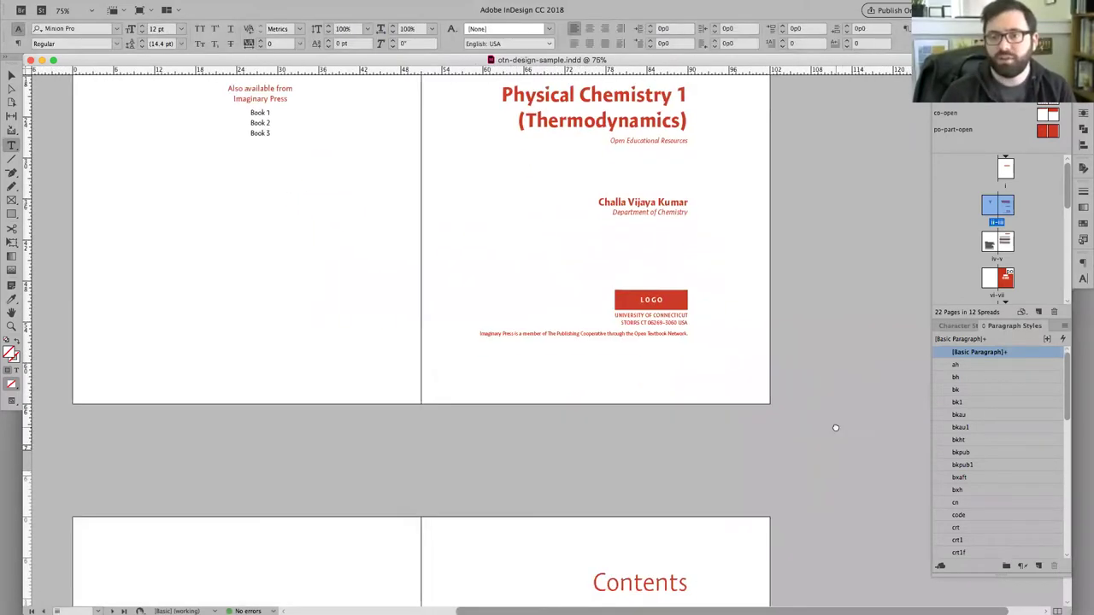
Toggle between Preview and Normal screen modes with W, ending with frame edges and guides shown
scroll(823, 323, up, 2)
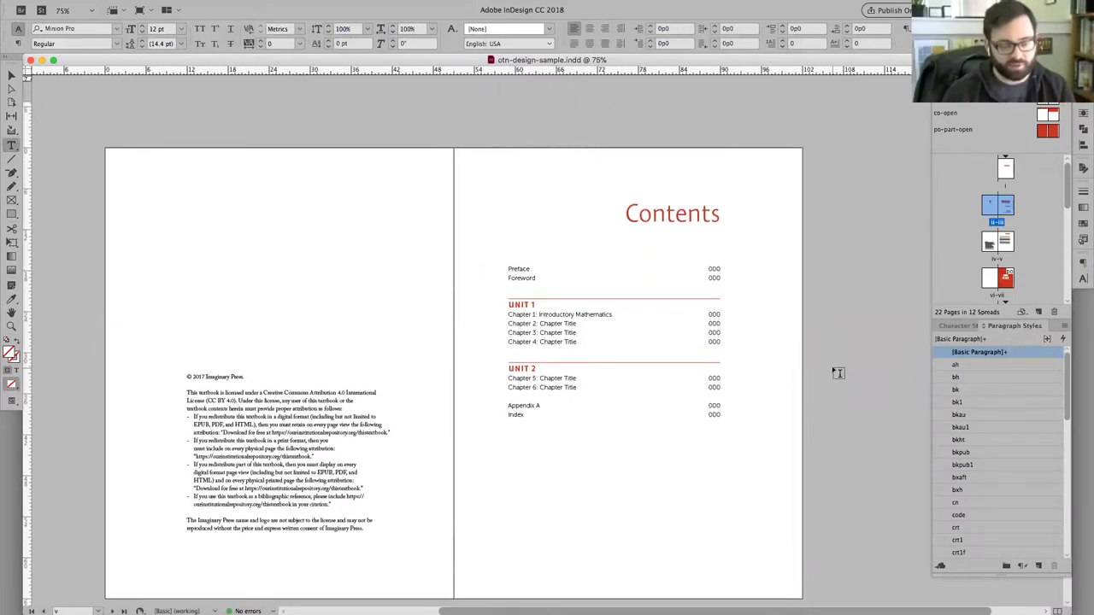
scroll(838, 324, up, 10)
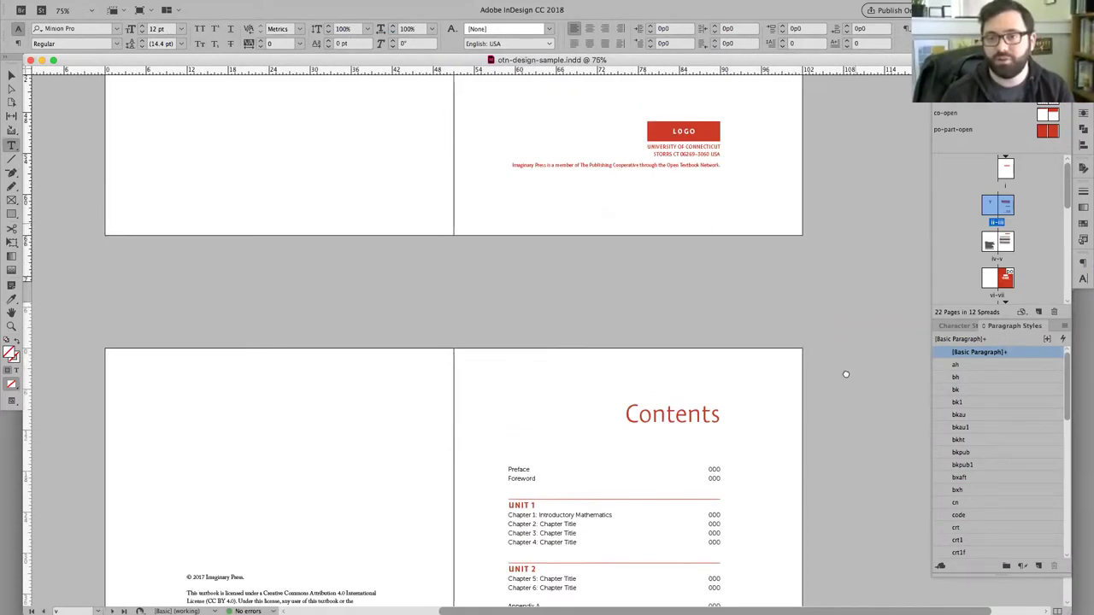
key(w)
scroll(848, 318, up, 2)
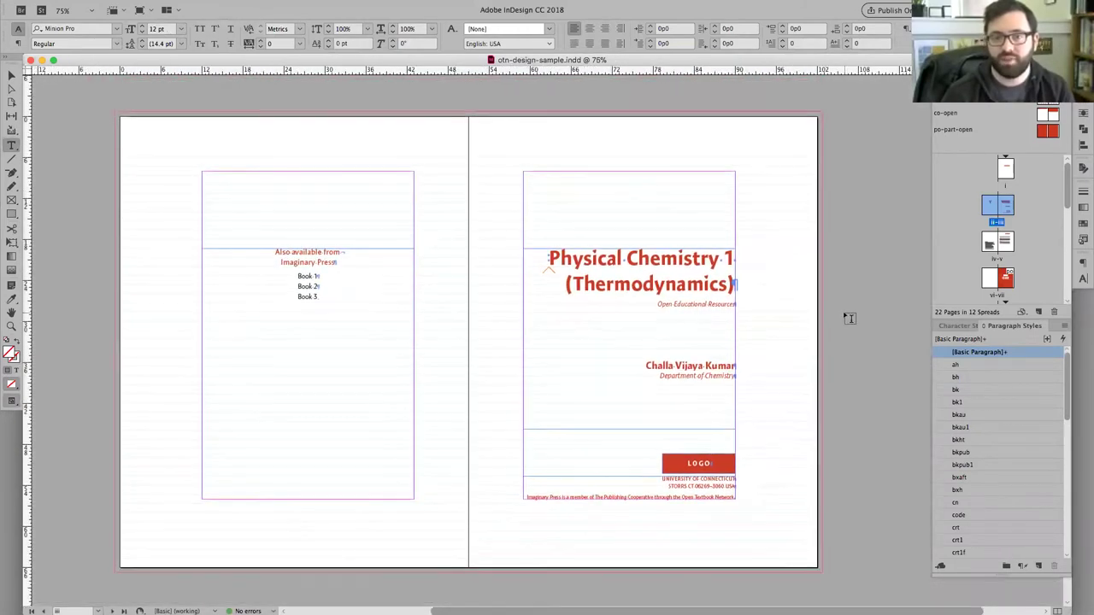
key(w)
key(w)
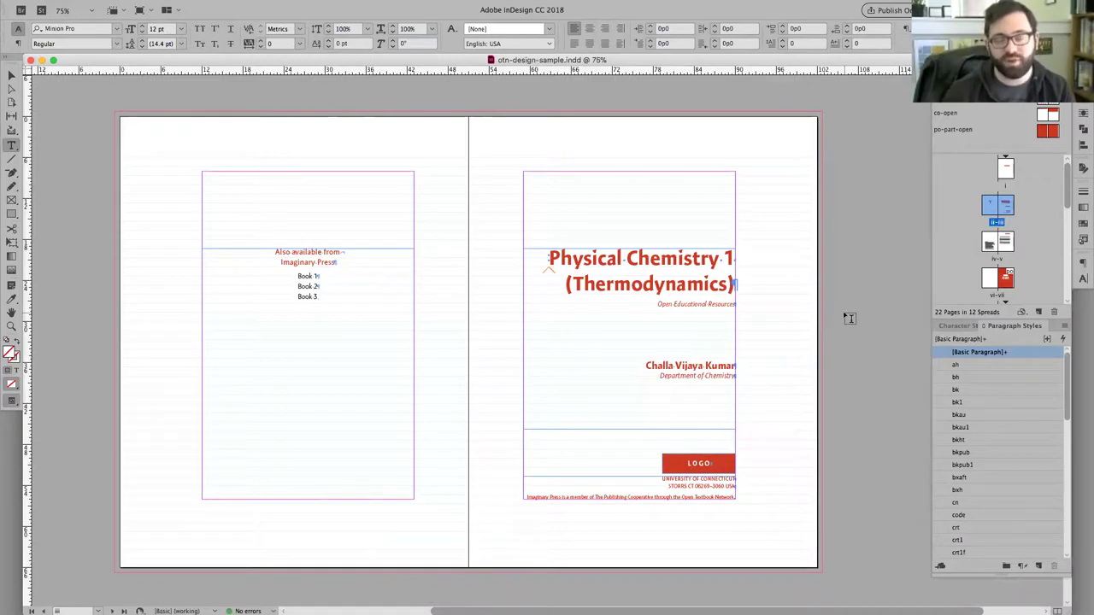
key(w)
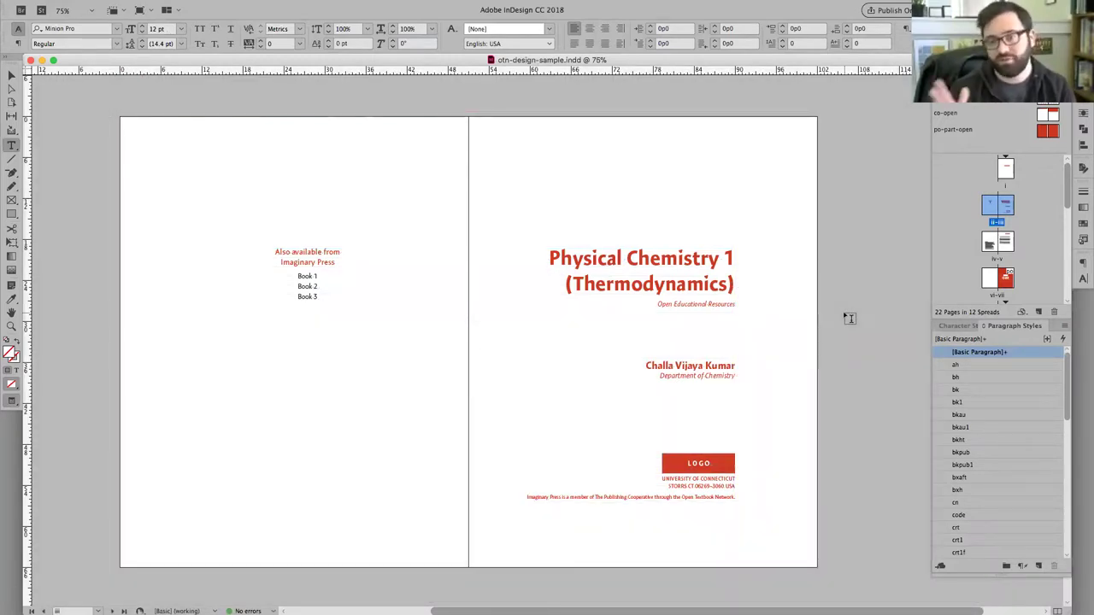
key(w)
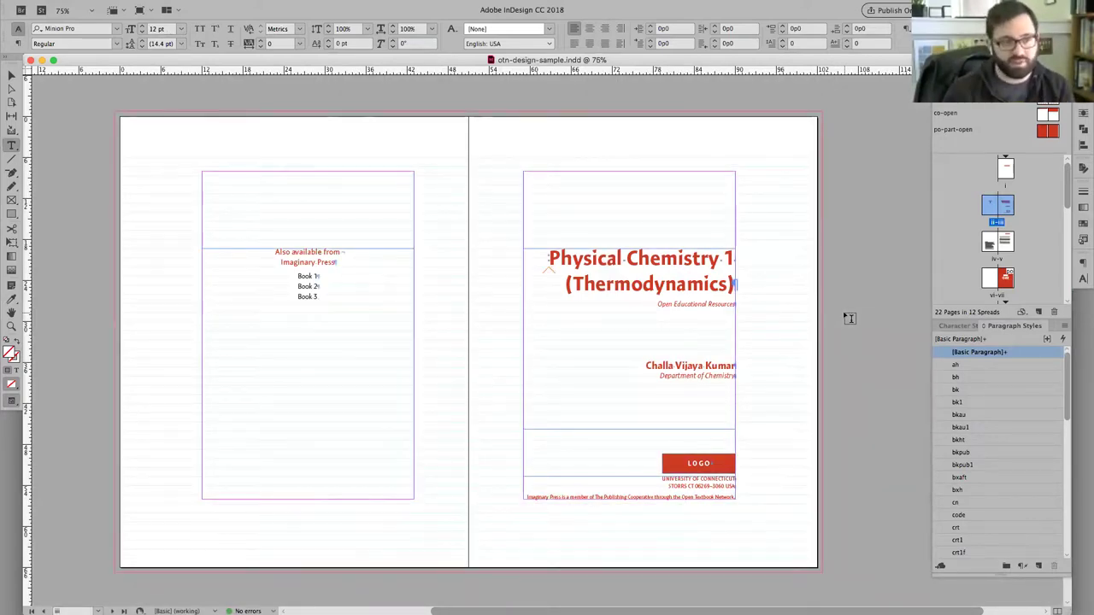
Scroll up to page 1 and select the Physical Chemistry 1 title frame
scroll(860, 311, up, 6)
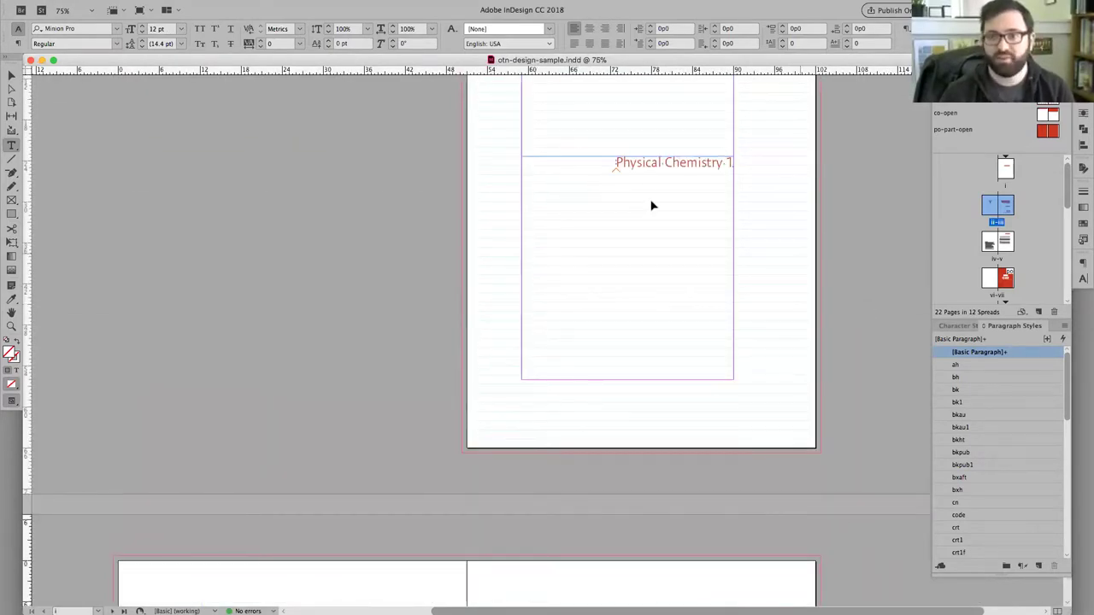
key(Escape)
scroll(784, 192, up, 3)
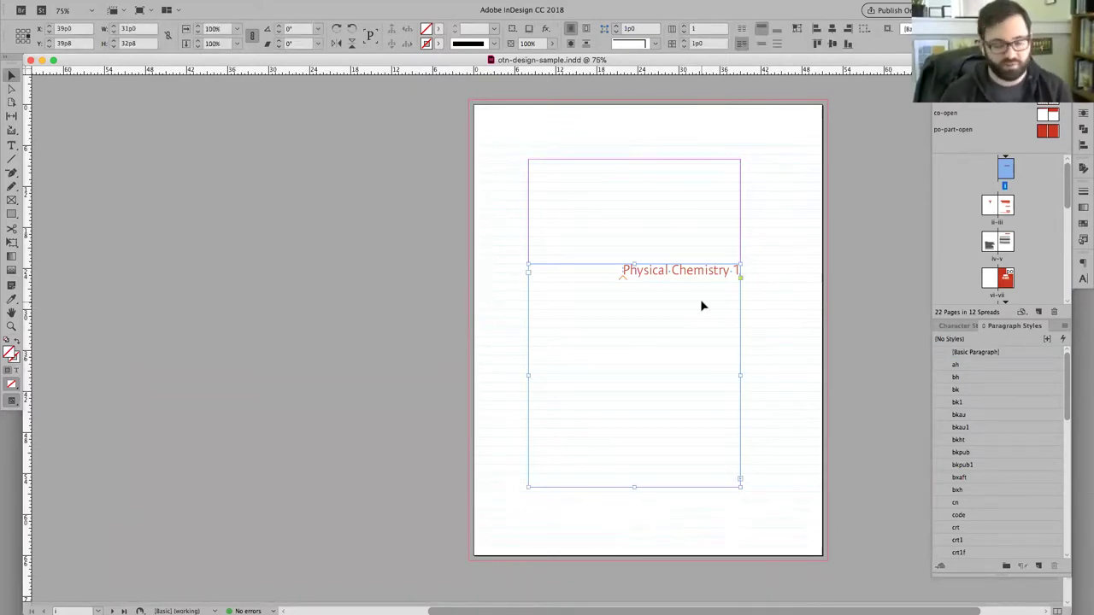
On title spread ii–iii, select the right-page title frame, show text threads and pan left
key(Page_Down)
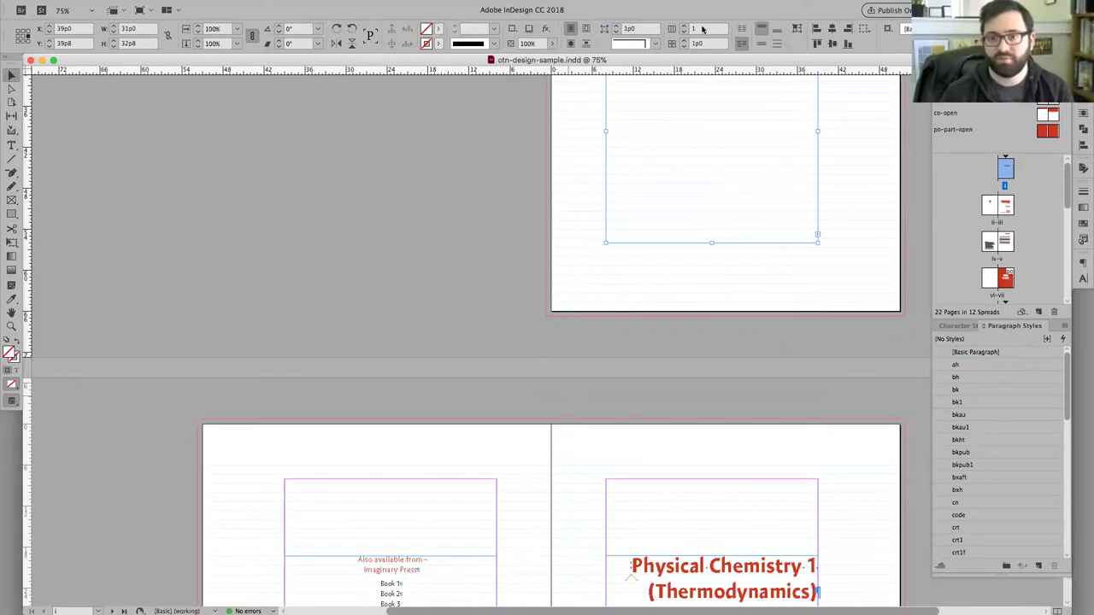
click(825, 348)
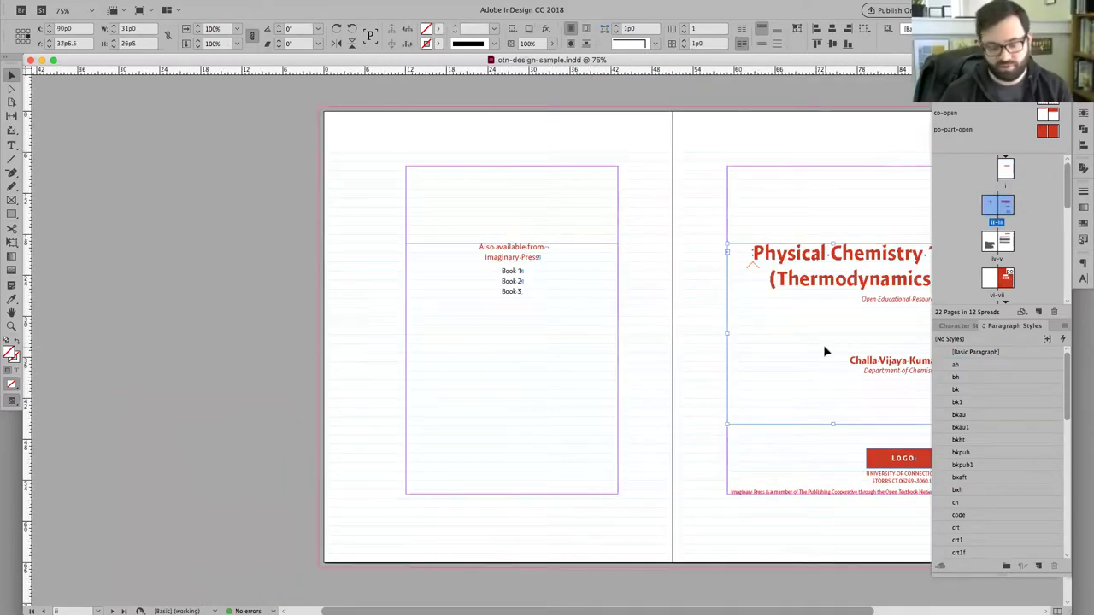
key(super+alt+y)
drag(825, 350, 555, 329)
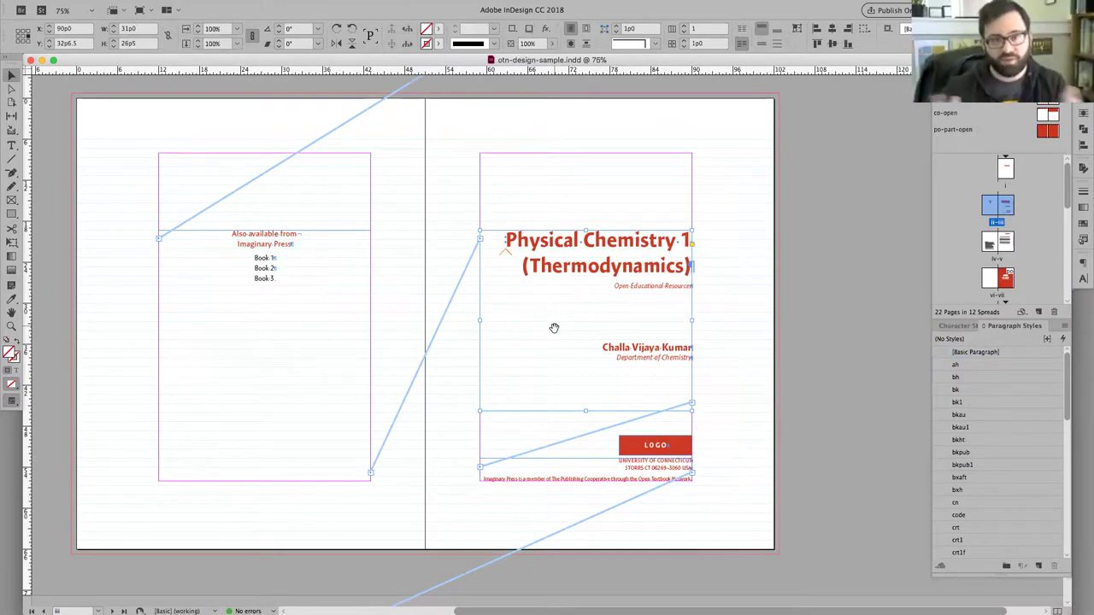
Scroll to spread iv–v and highlight the Contents heading to check its style, then deselect
scroll(749, 442, down, 10)
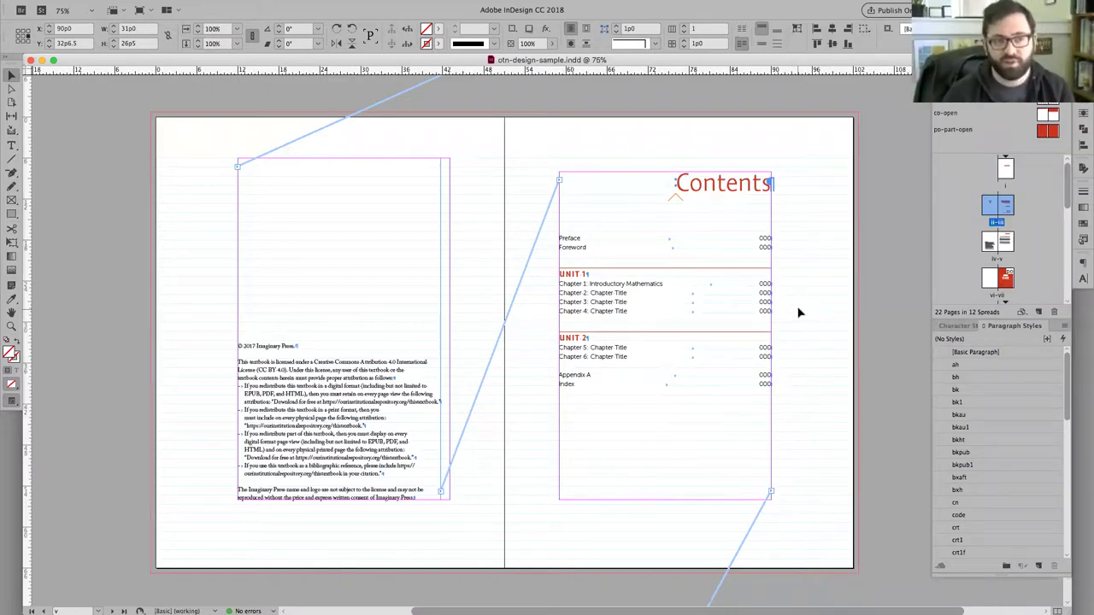
click(726, 190)
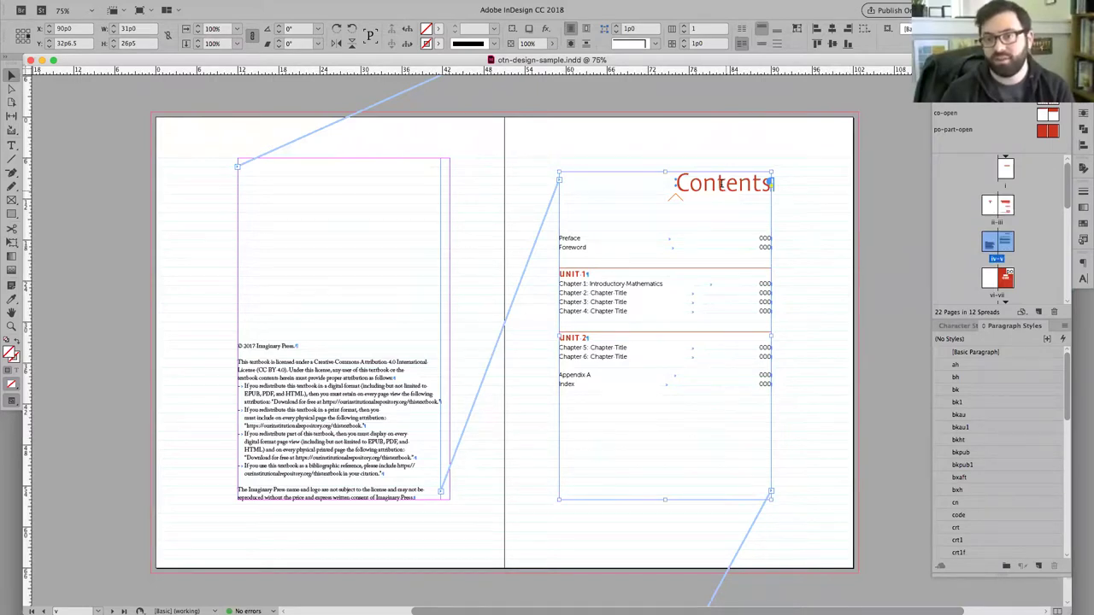
double_click(721, 184)
double_click(720, 184)
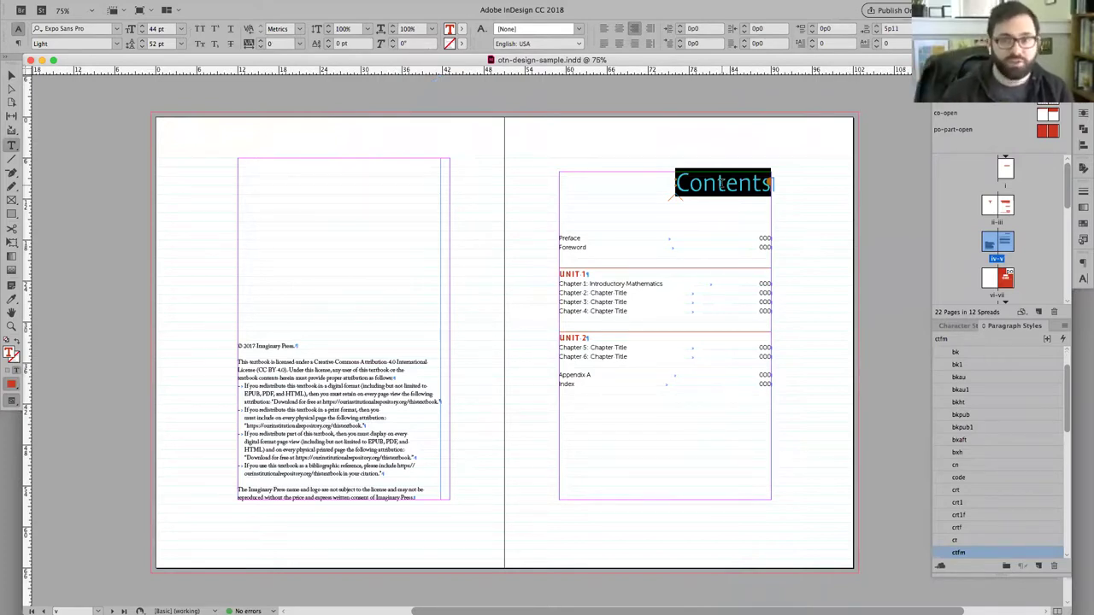
click(800, 216)
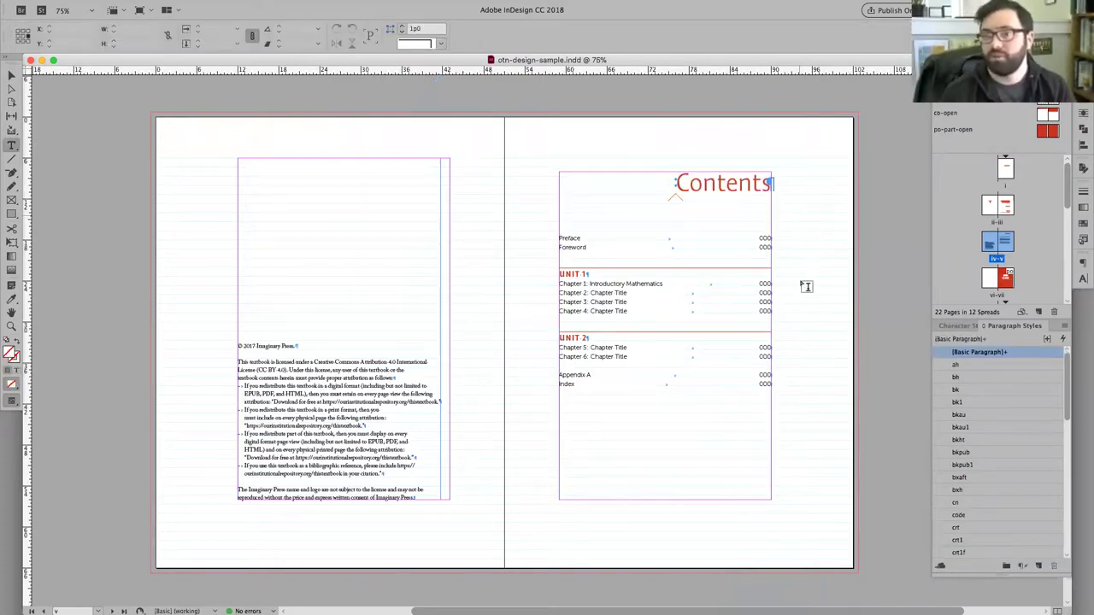
Scroll past the Unit One and Chapter 1 opener spreads to pages 2–3
key(Escape)
scroll(662, 242, down, 2)
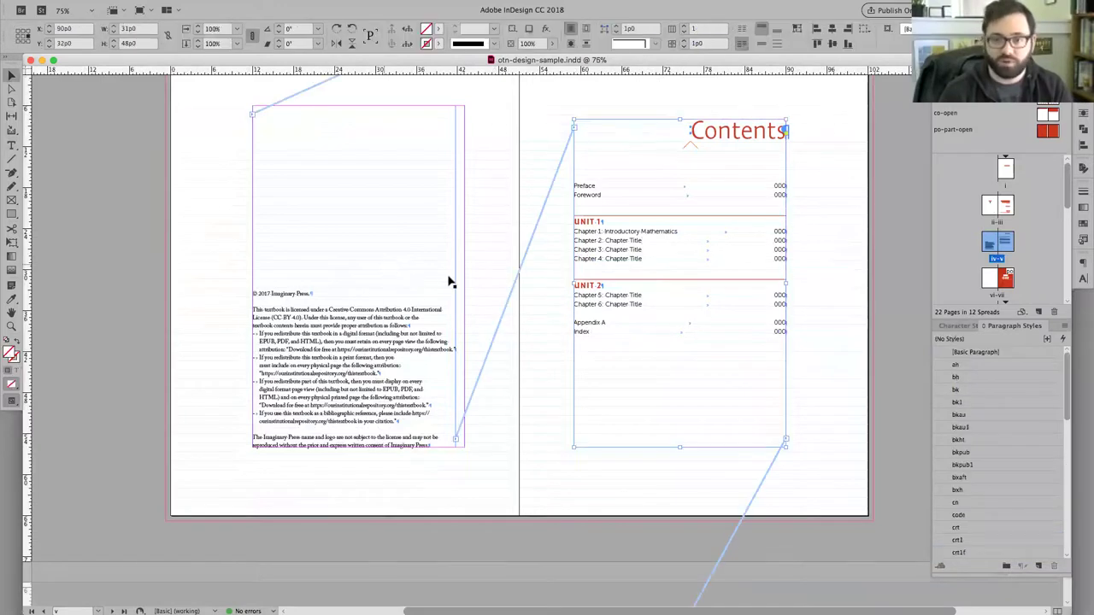
scroll(572, 335, down, 3)
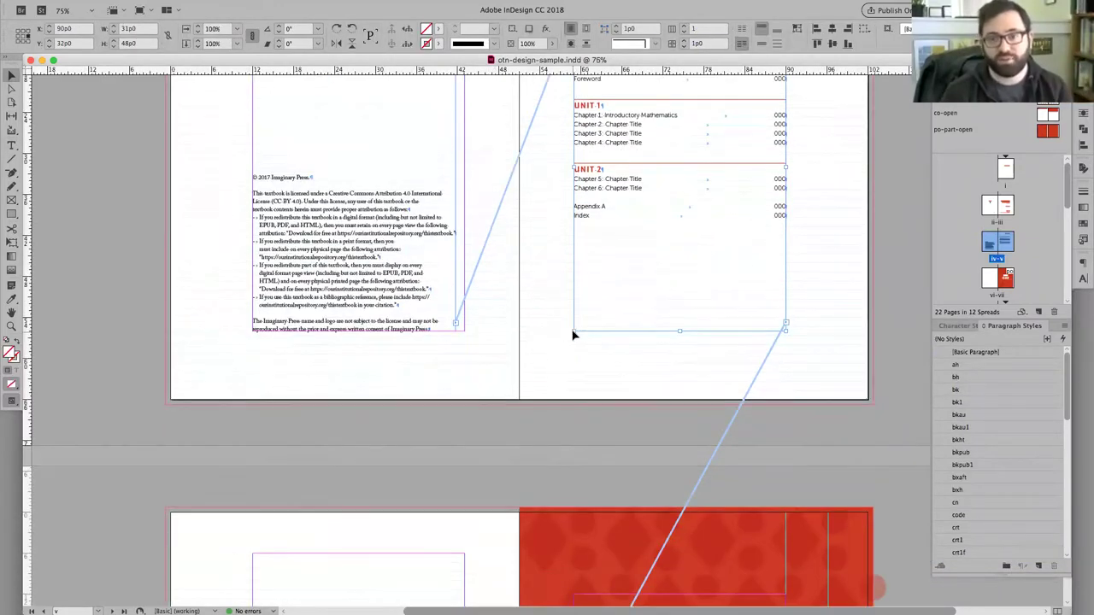
scroll(572, 335, down, 18)
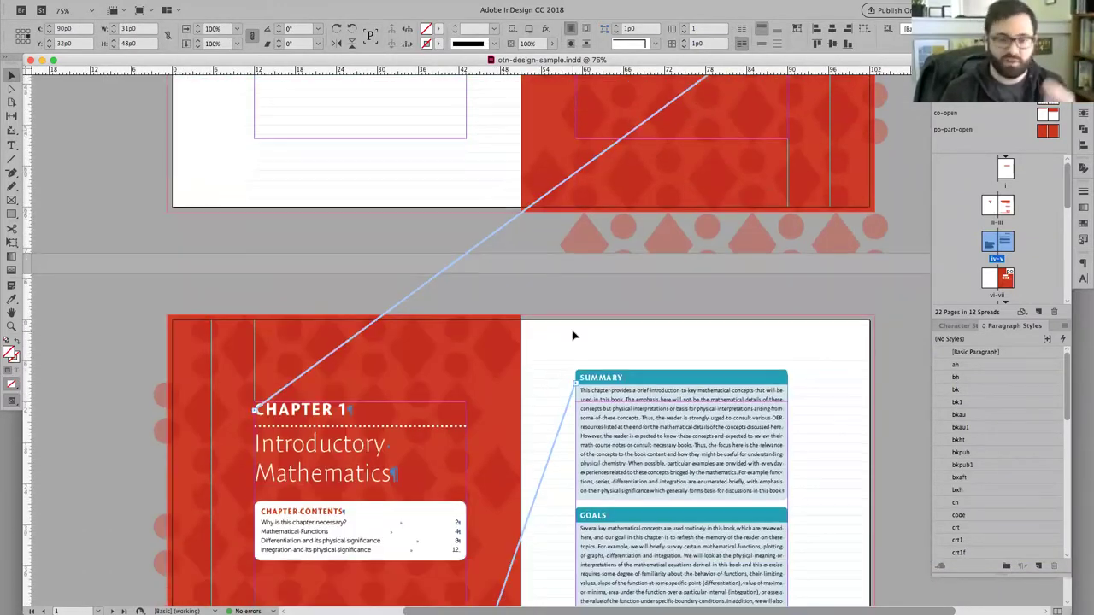
scroll(573, 335, down, 15)
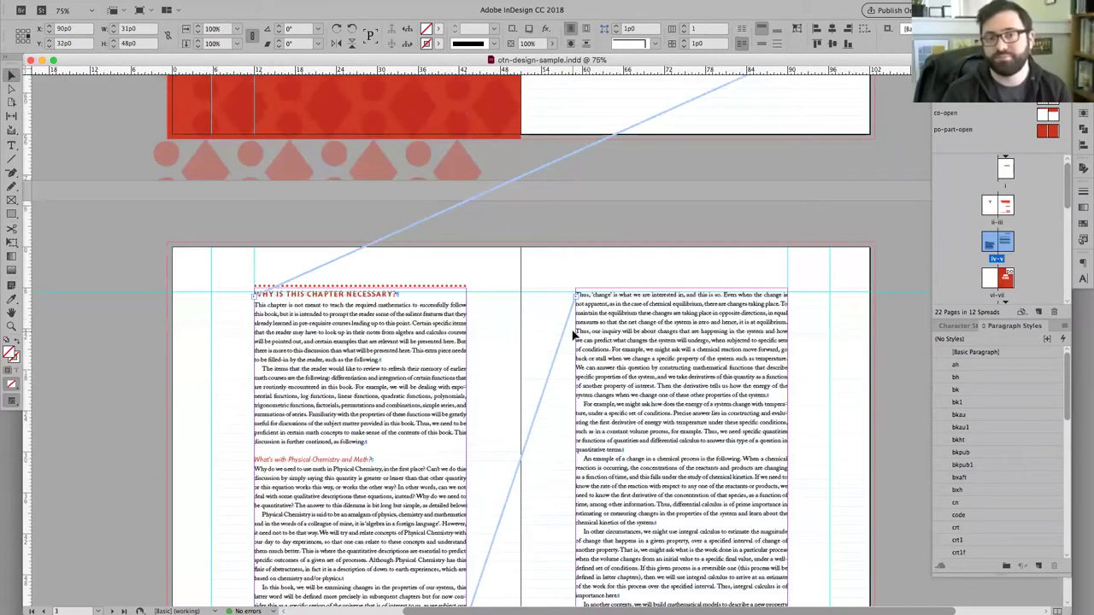
scroll(573, 335, down, 3)
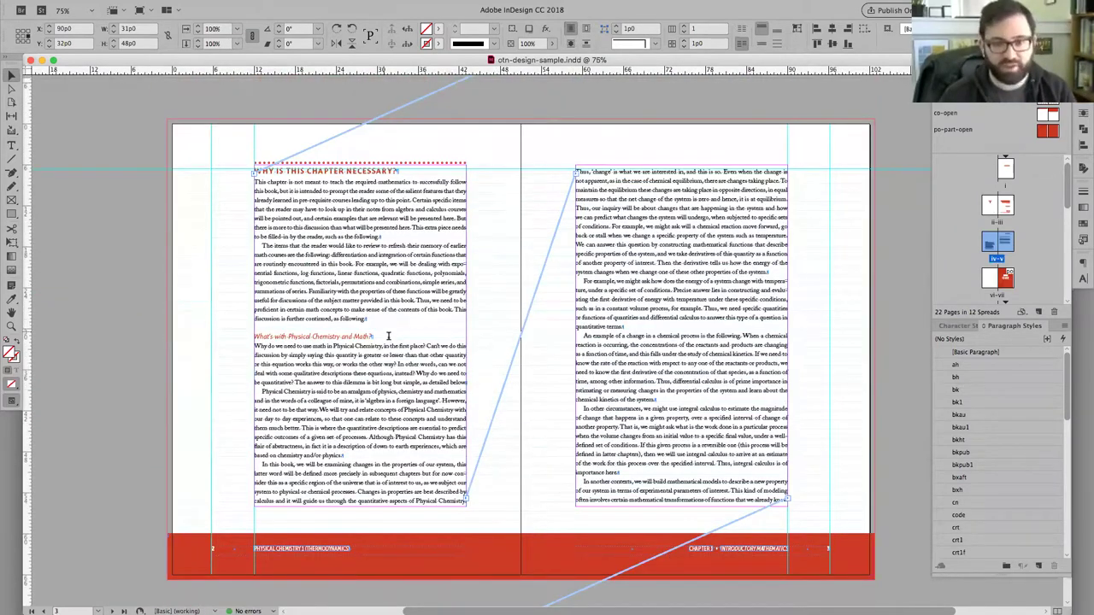
Select the left body-text frame on page 2 with the Selection tool
key(t)
key(v)
click(408, 244)
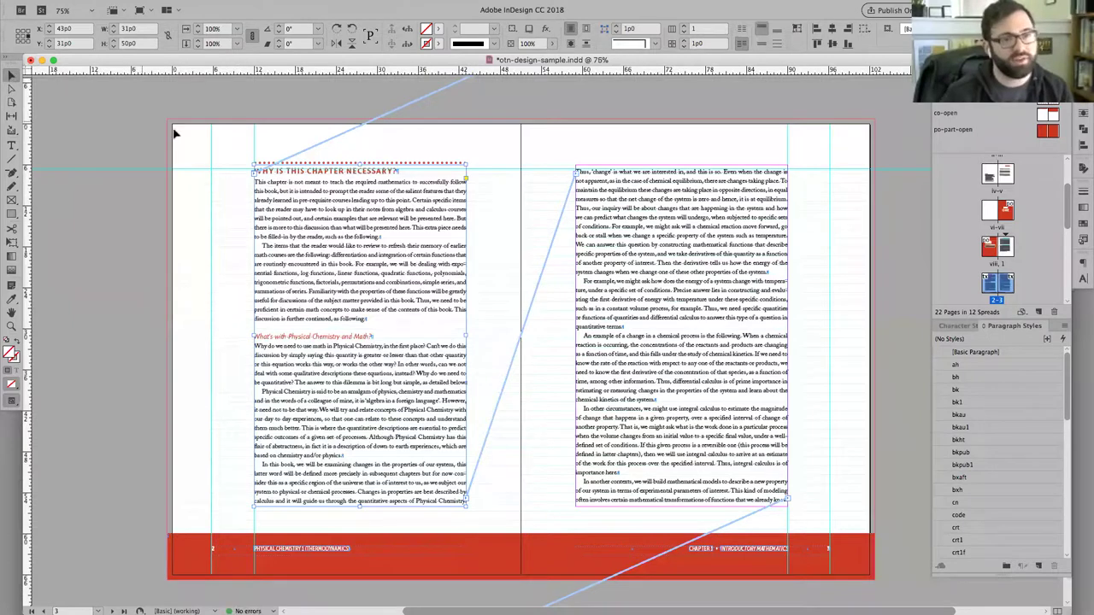
drag(317, 188, 237, 183)
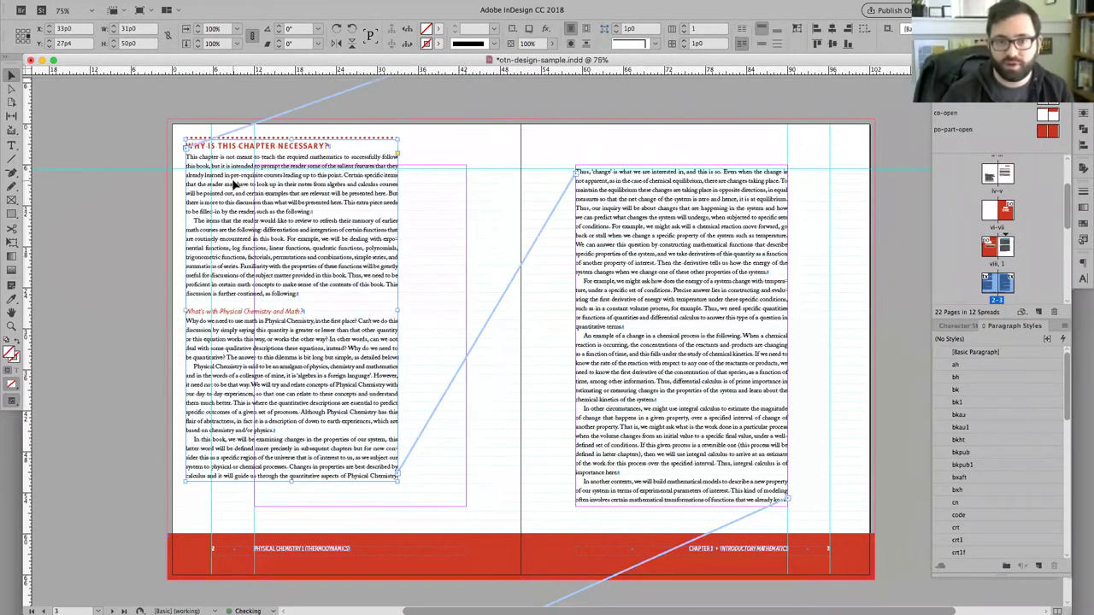
key(ctrl+z)
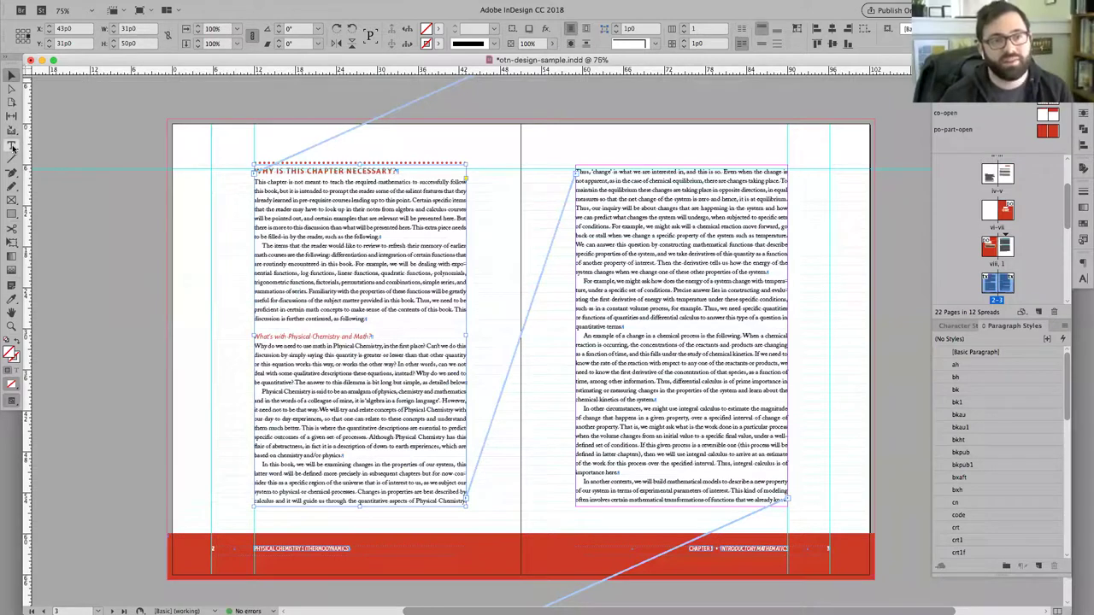
double_click(285, 213)
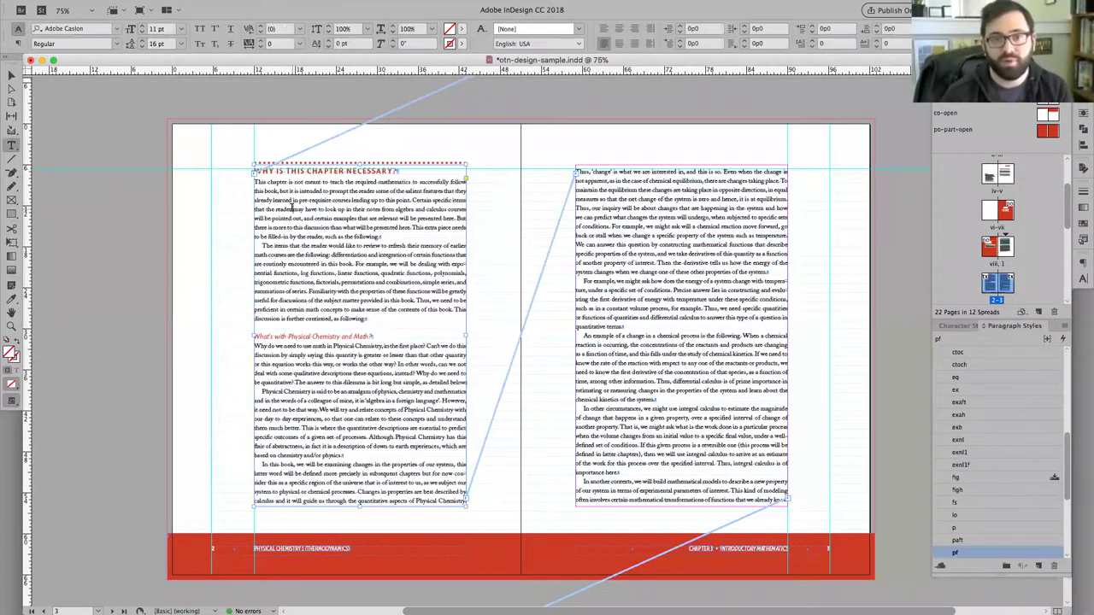
triple_click(284, 210)
drag(345, 191, 385, 301)
click(386, 292)
triple_click(385, 291)
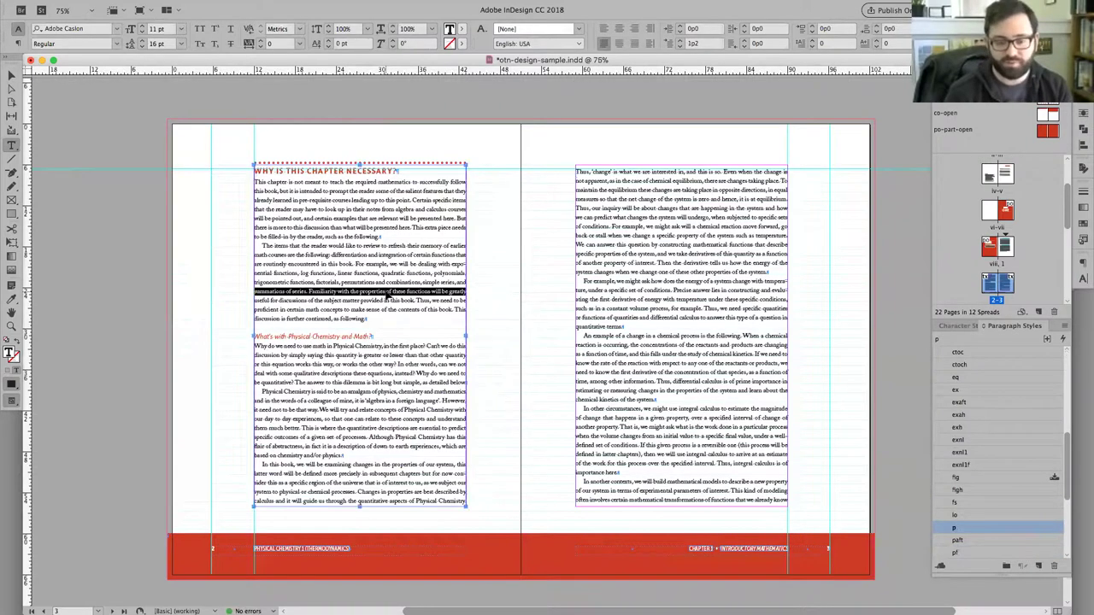
key(super+equal)
key(super+equal)
key(super+equal)
key(super+equal)
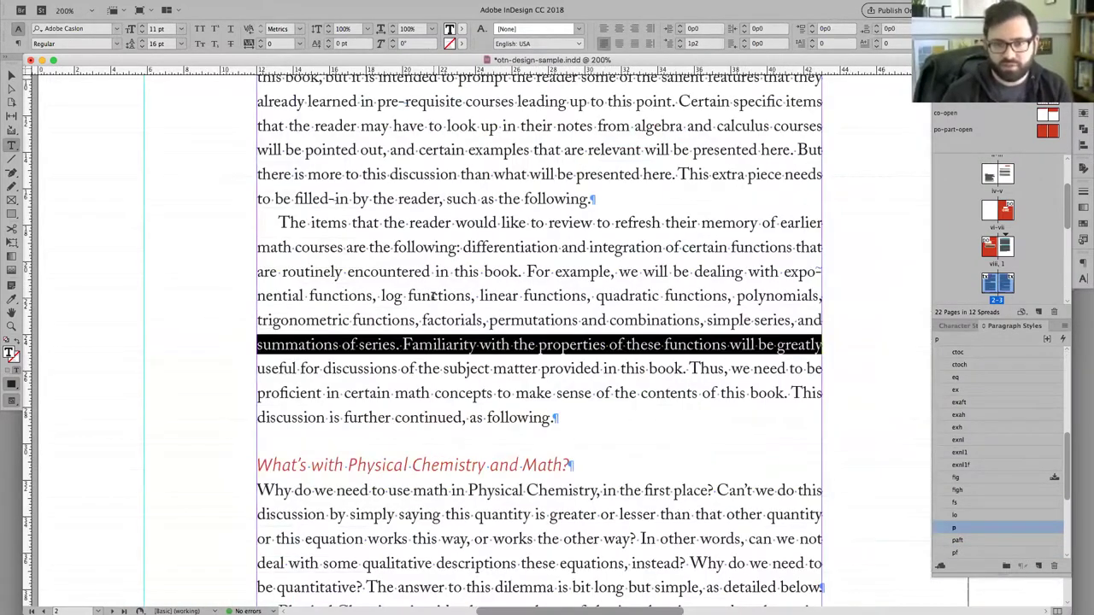
double_click(433, 295)
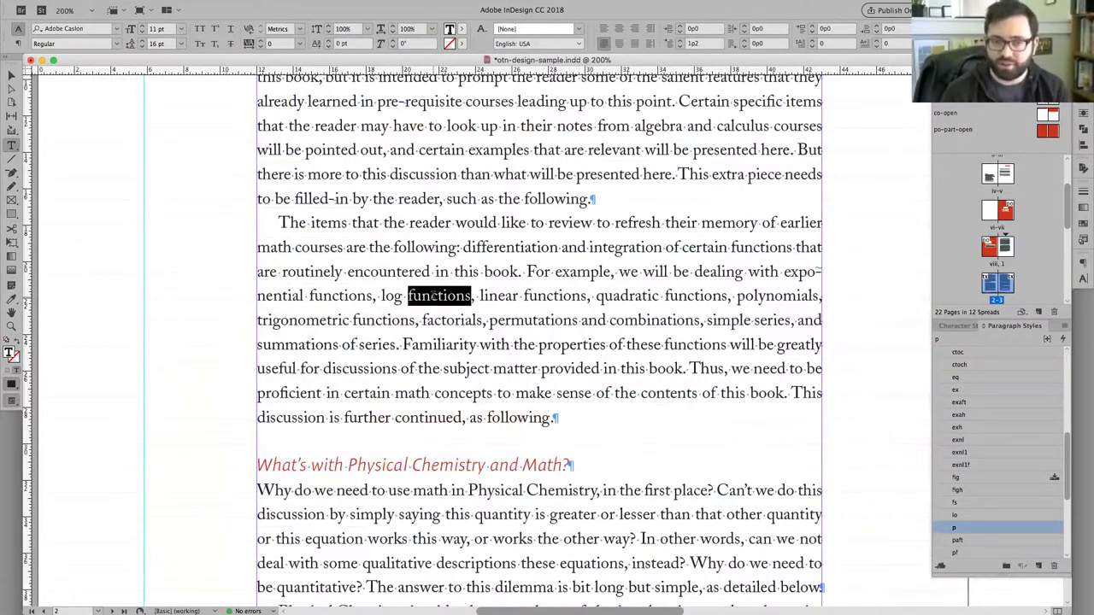
triple_click(444, 270)
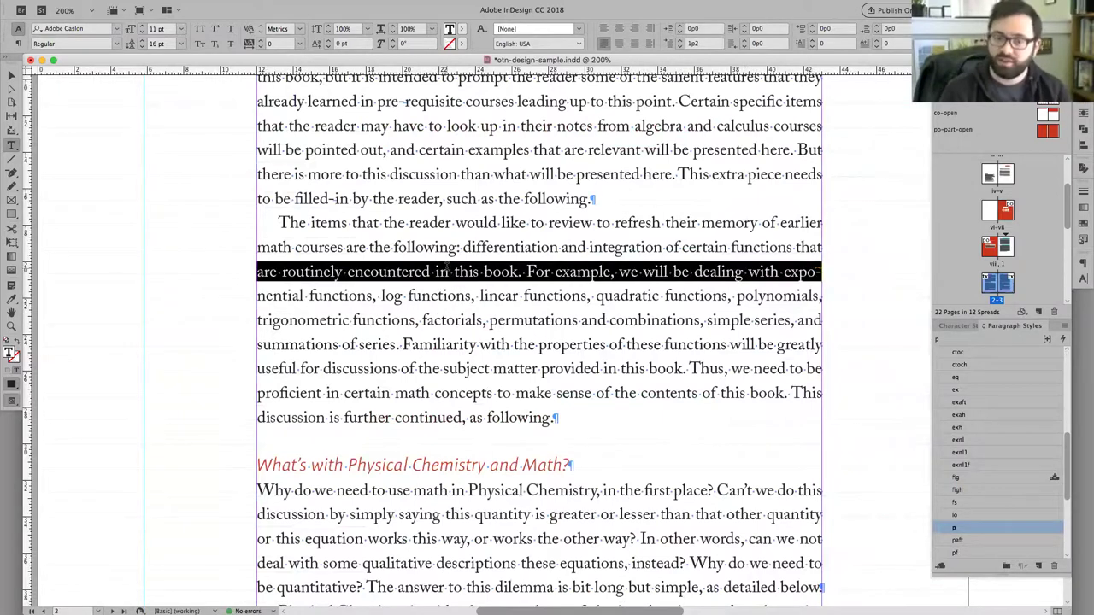
click(444, 270)
double_click(444, 270)
click(445, 269)
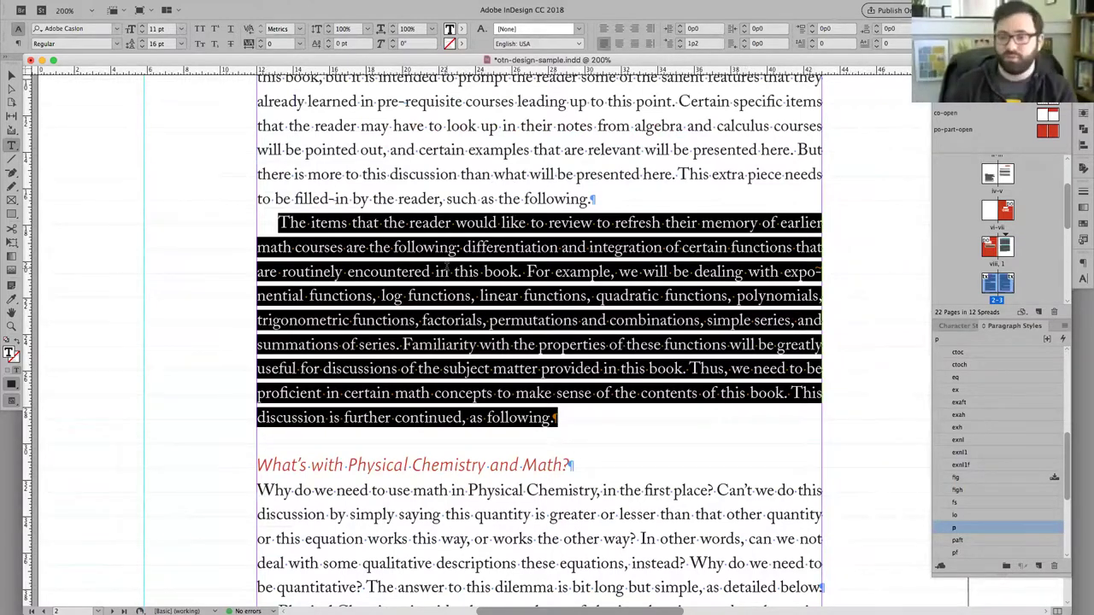
click(444, 270)
key(Escape)
key(super+minus)
key(super+minus)
key(super+minus)
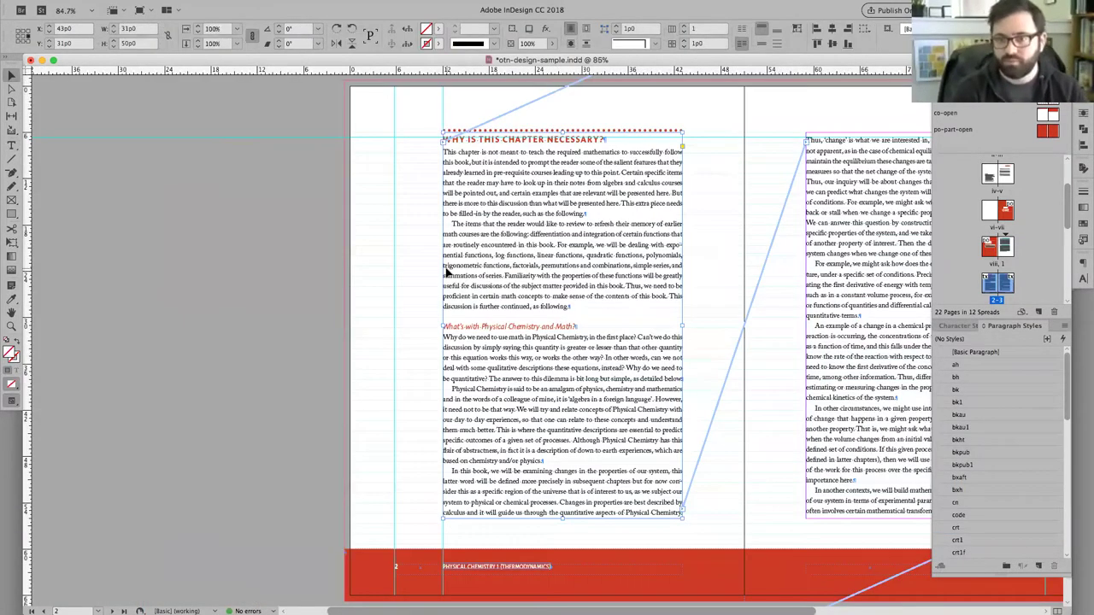
Deselect the frame and make the top layer visible in the Layers panel
scroll(637, 286, right, 5)
click(576, 304)
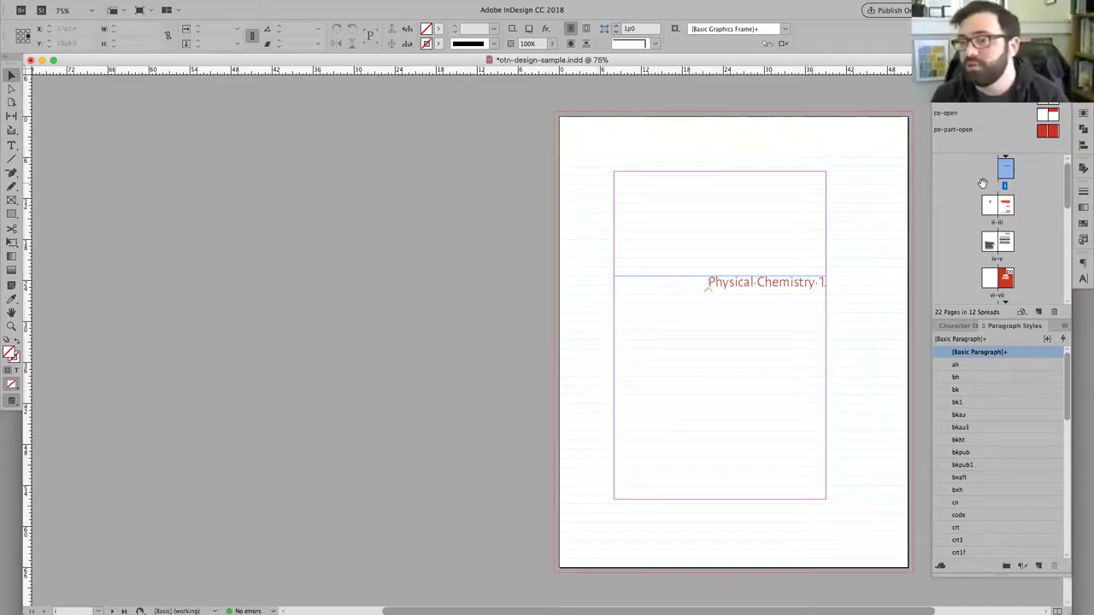
key(F7)
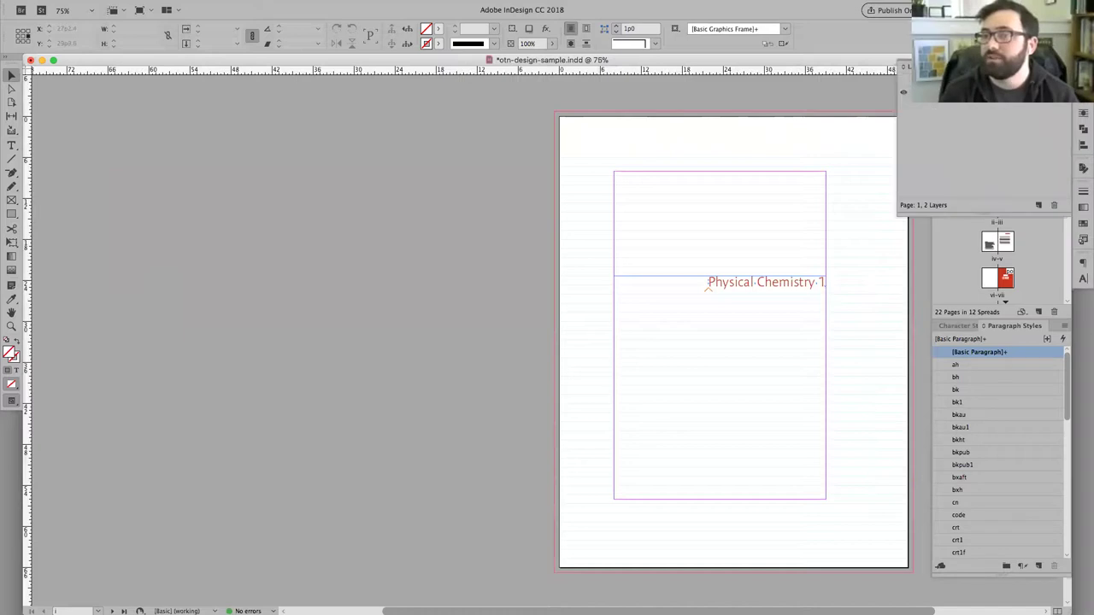
click(904, 80)
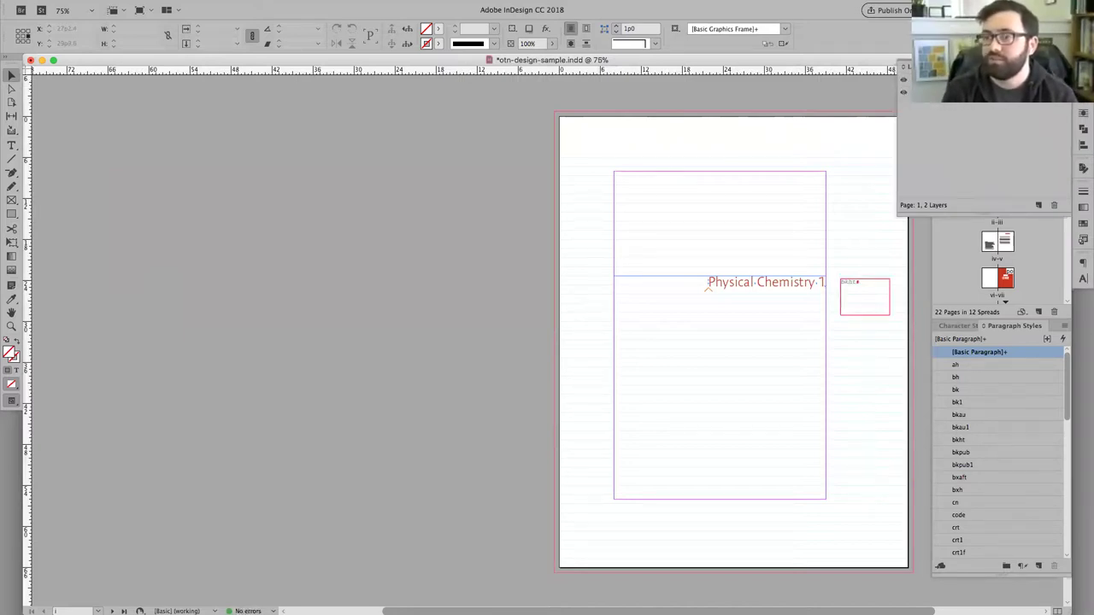
click(904, 81)
click(904, 81)
click(903, 81)
click(904, 82)
Switch page 1 to Preview screen mode to see the style tag beside Physical Chemistry 1
click(309, 6)
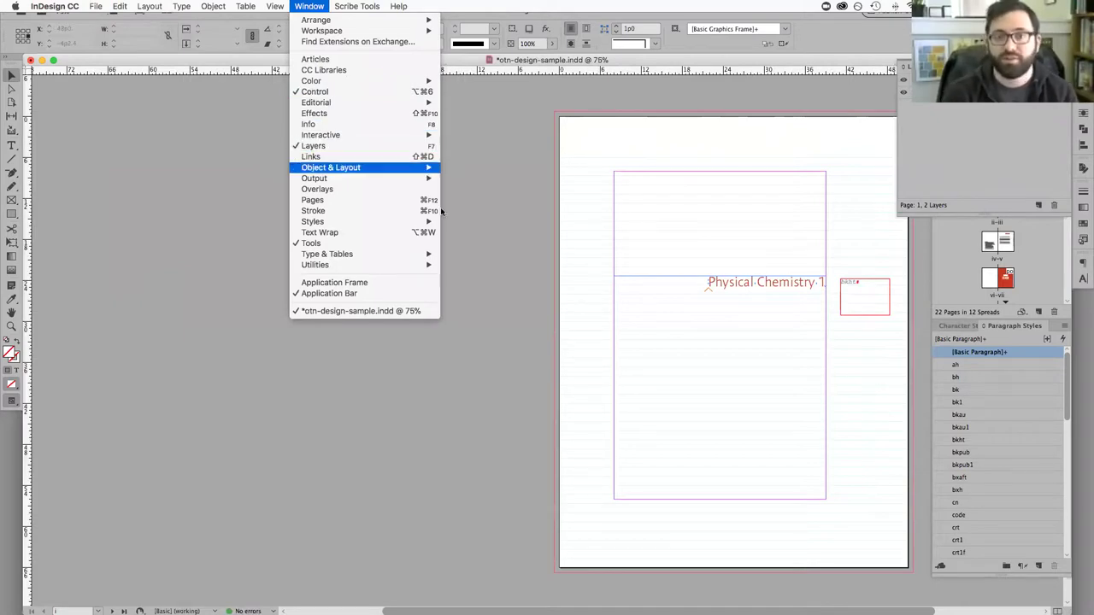
click(527, 220)
key(w)
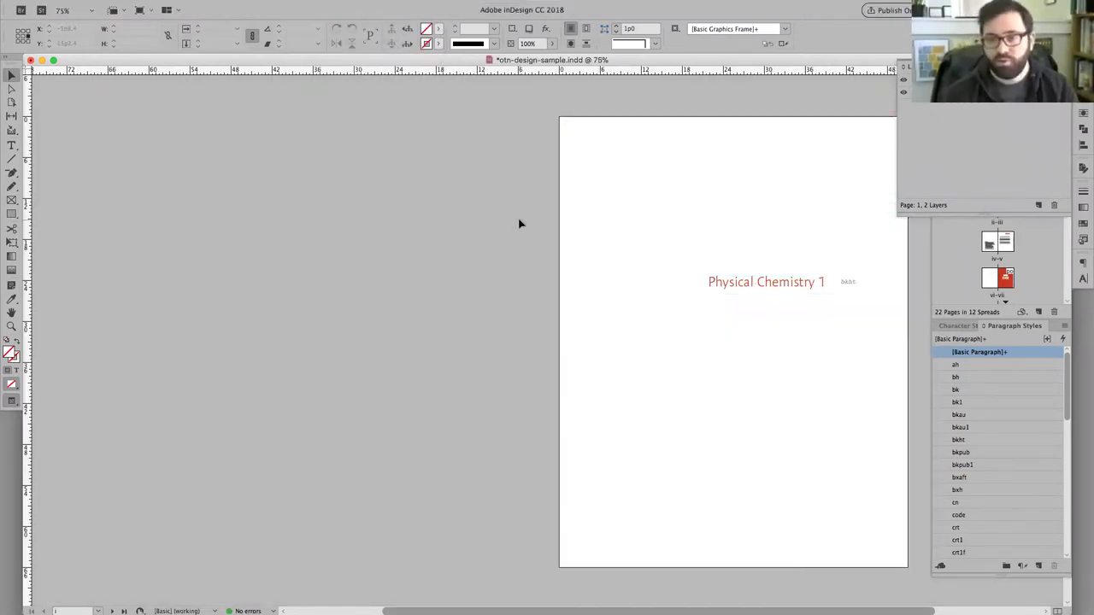
drag(518, 222, 405, 205)
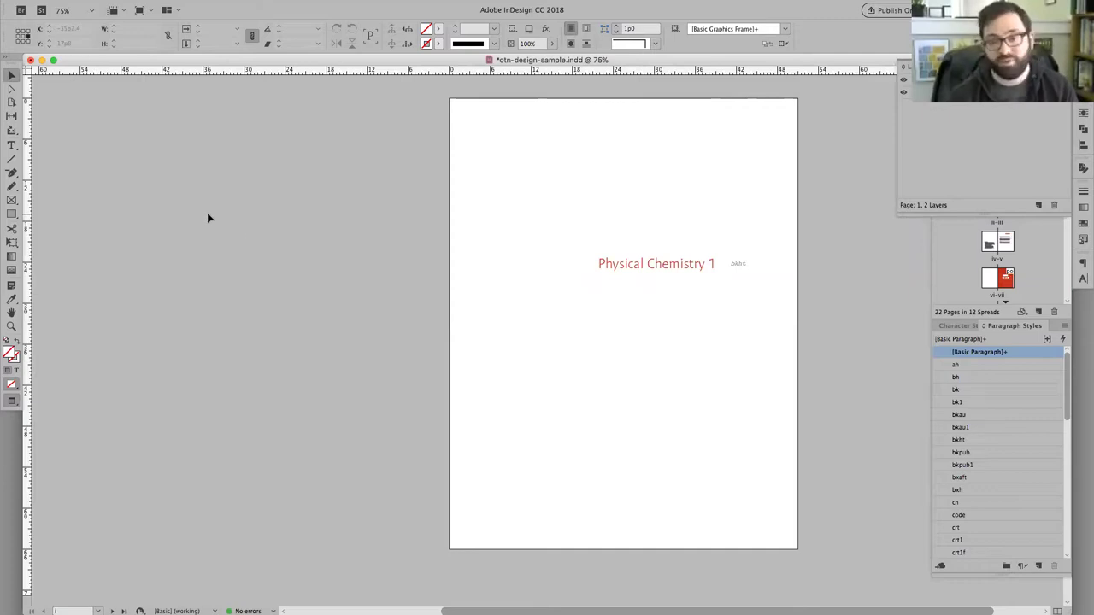
Zoom in on the Physical Chemistry 1 title and its style tag
scroll(384, 276, right, 2)
scroll(378, 296, up, 1)
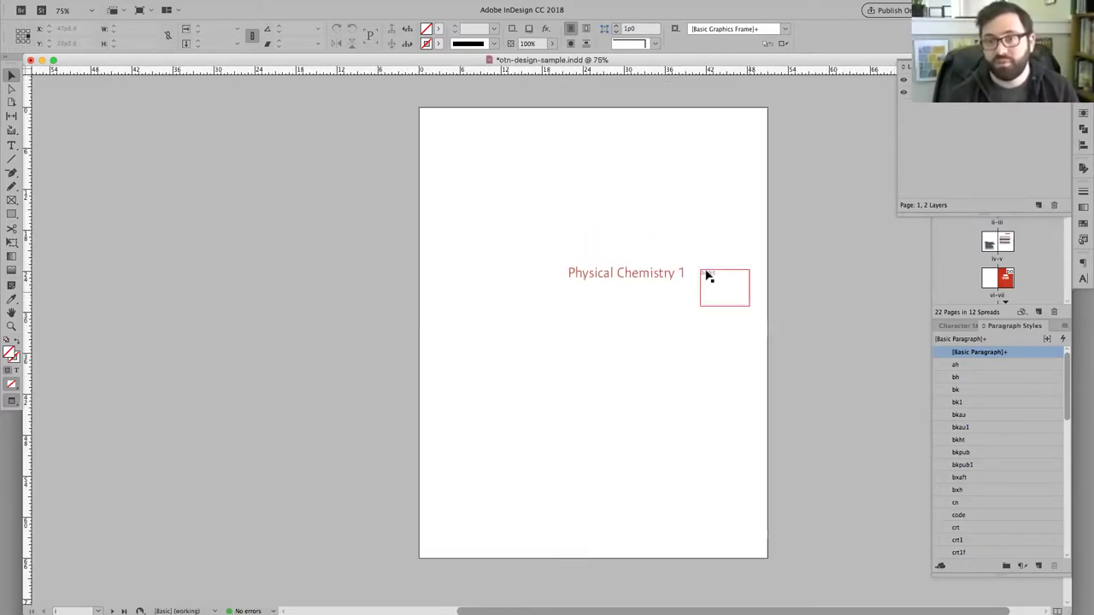
key(super+equal)
key(super+equal)
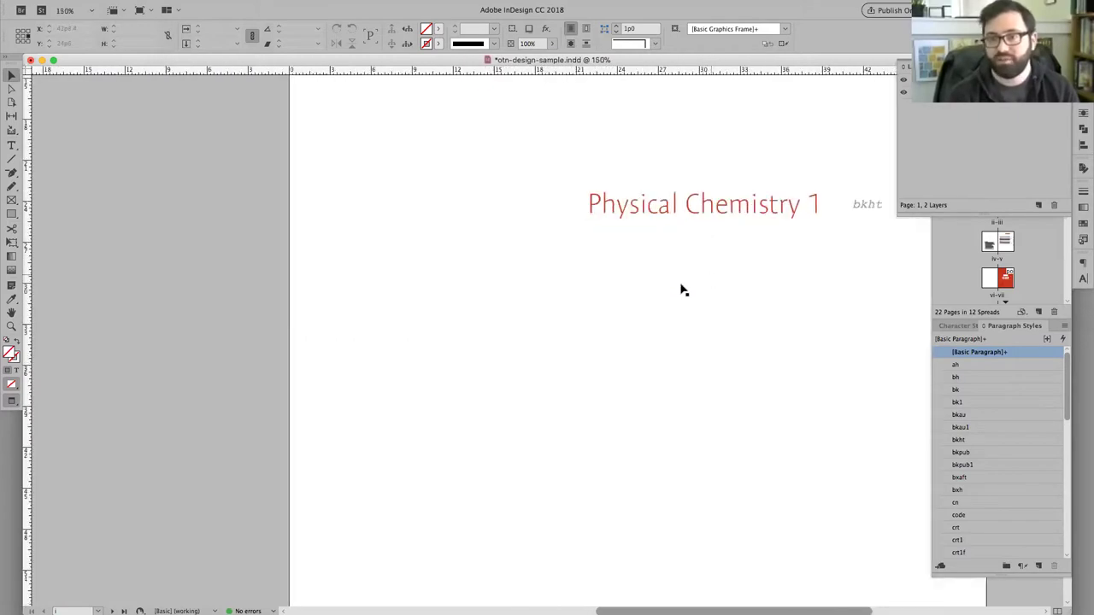
scroll(680, 283, up, 1)
scroll(598, 324, right, 3)
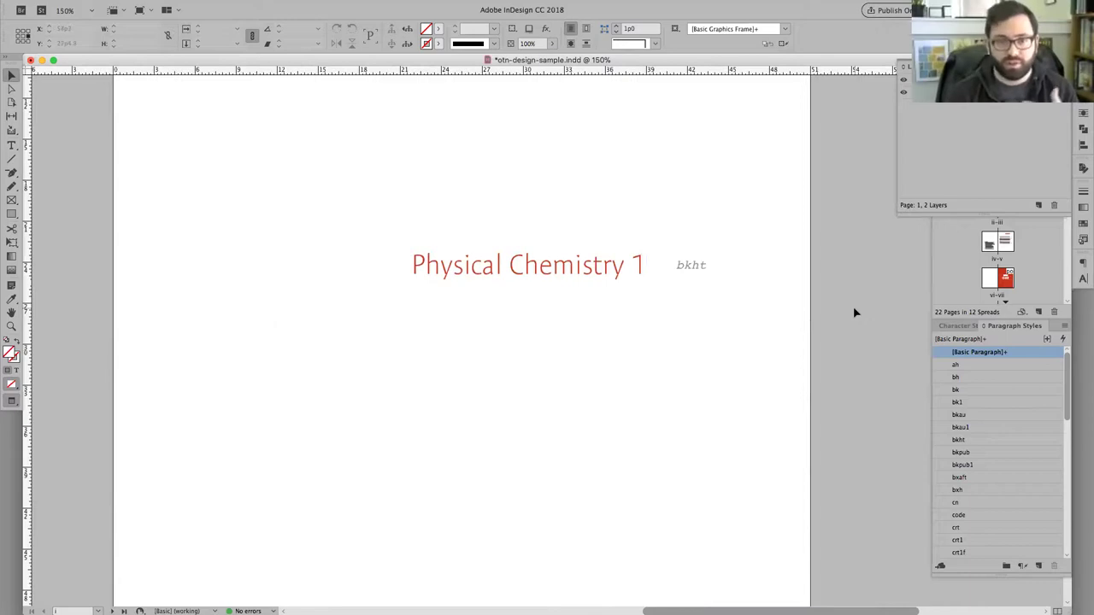
Pan down to spread 2–3 and fit the full title page in the window
drag(654, 342, 620, 97)
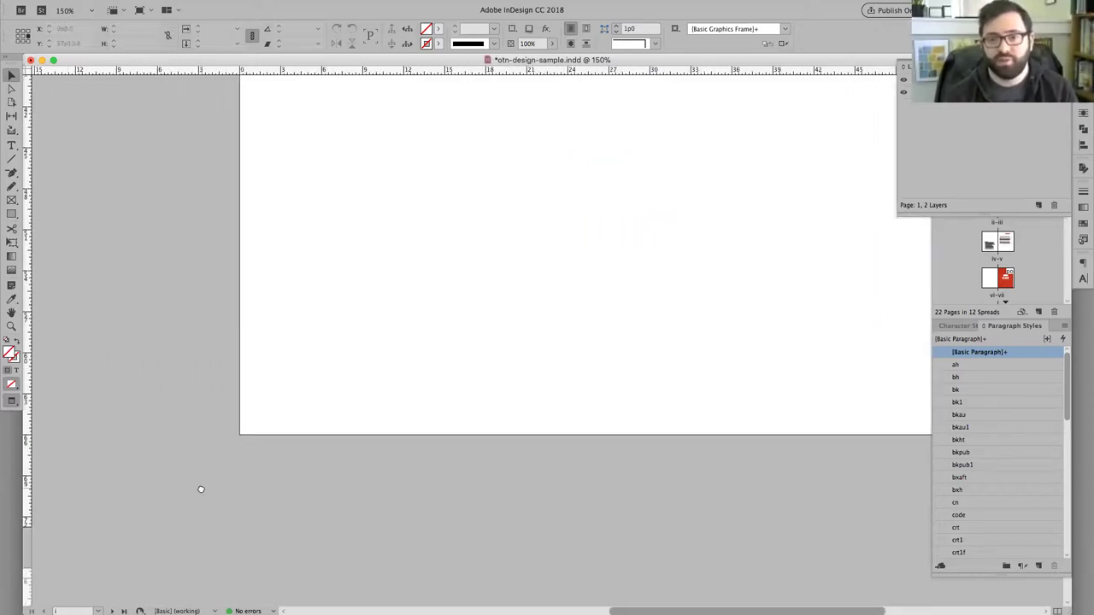
drag(200, 488, 443, 285)
scroll(444, 285, down, 5)
scroll(456, 230, left, 3)
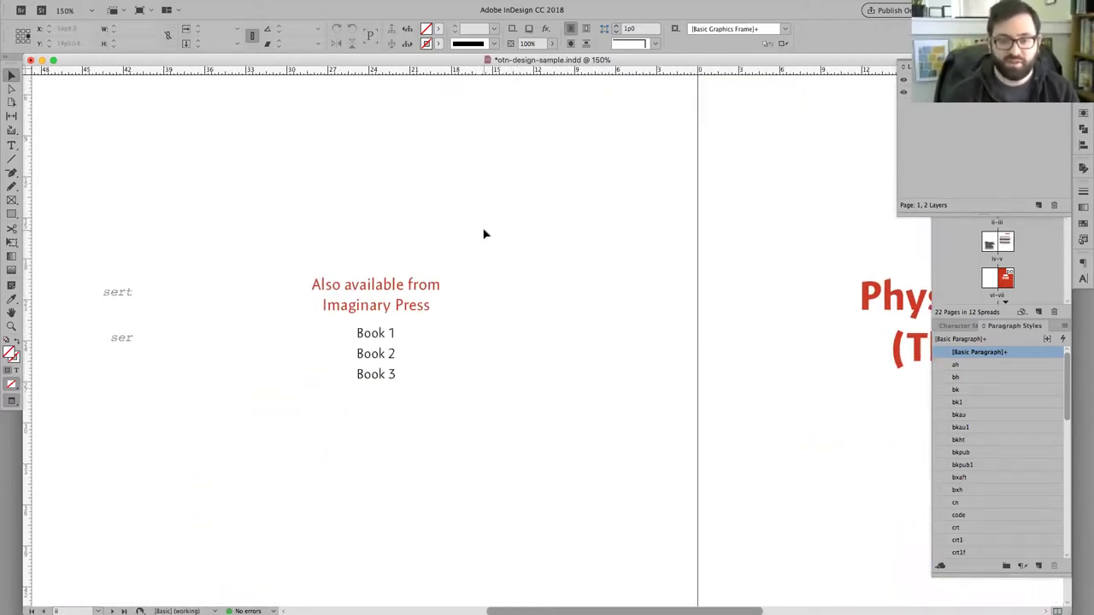
key(super+0)
drag(486, 236, 333, 220)
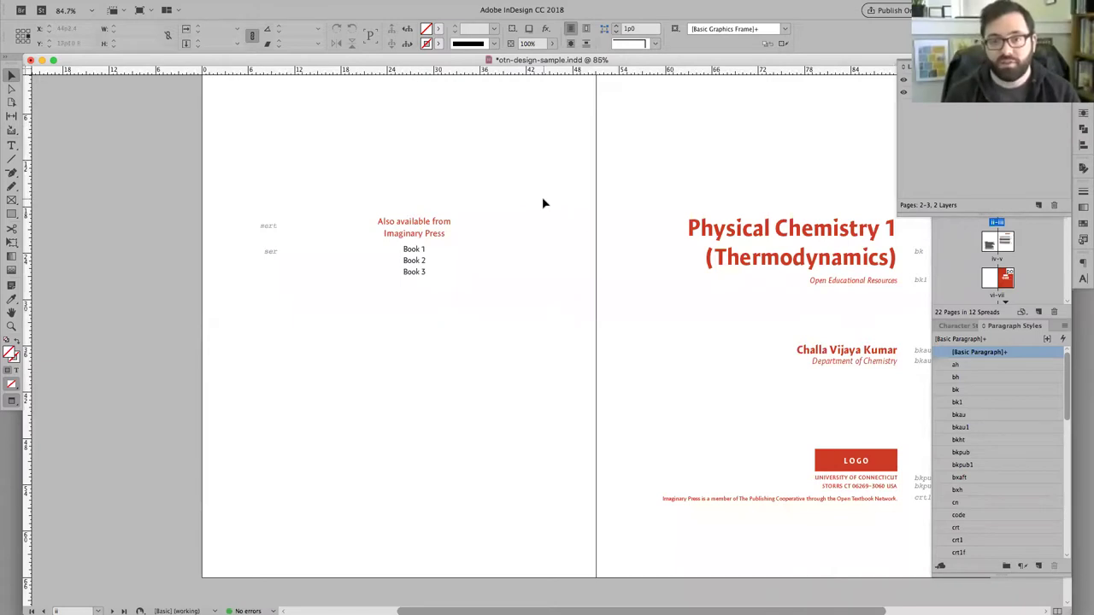
key(super+1)
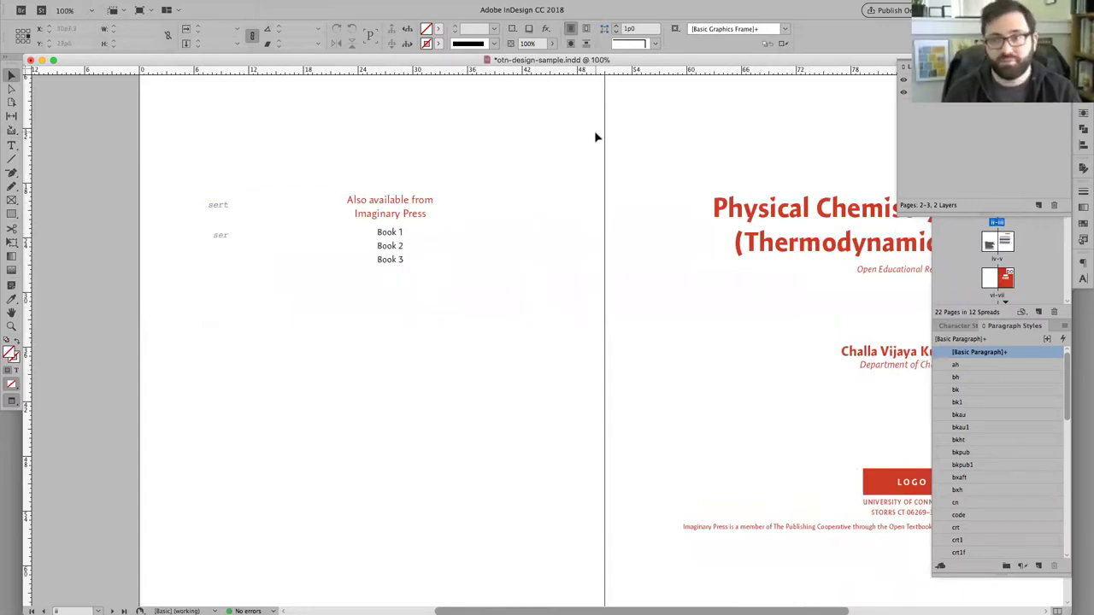
key(super+0)
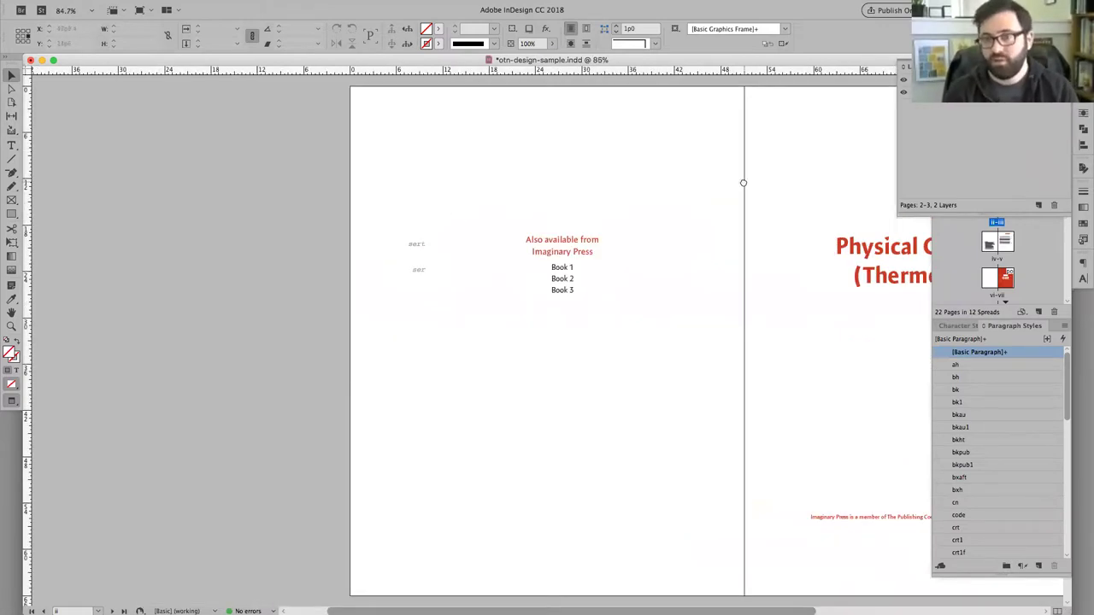
drag(483, 139, 383, 178)
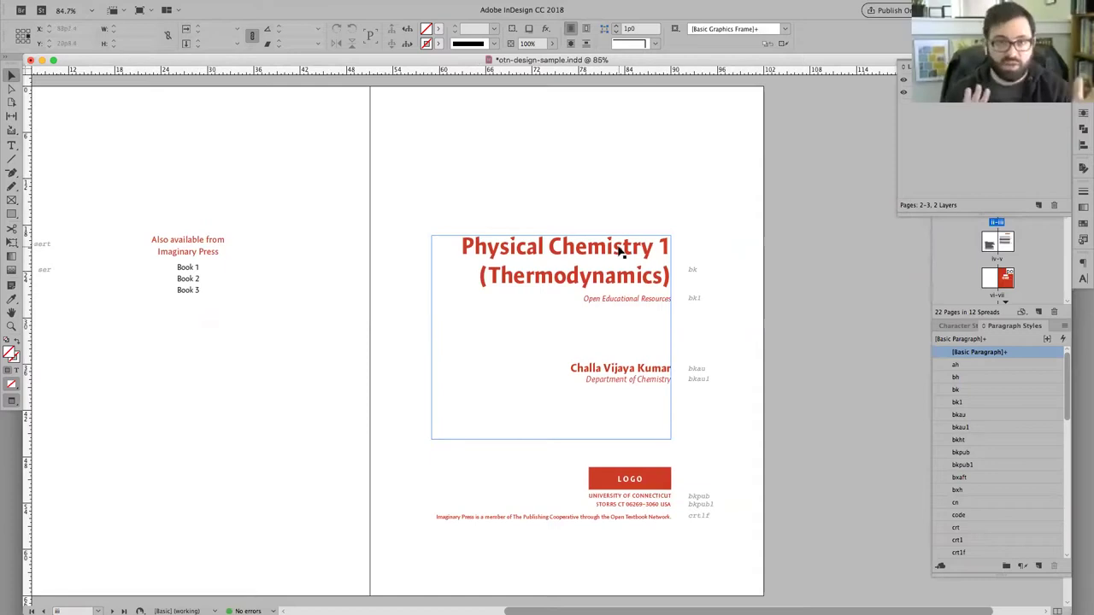
click(620, 299)
double_click(584, 298)
drag(583, 298, 653, 299)
click(603, 299)
click(571, 298)
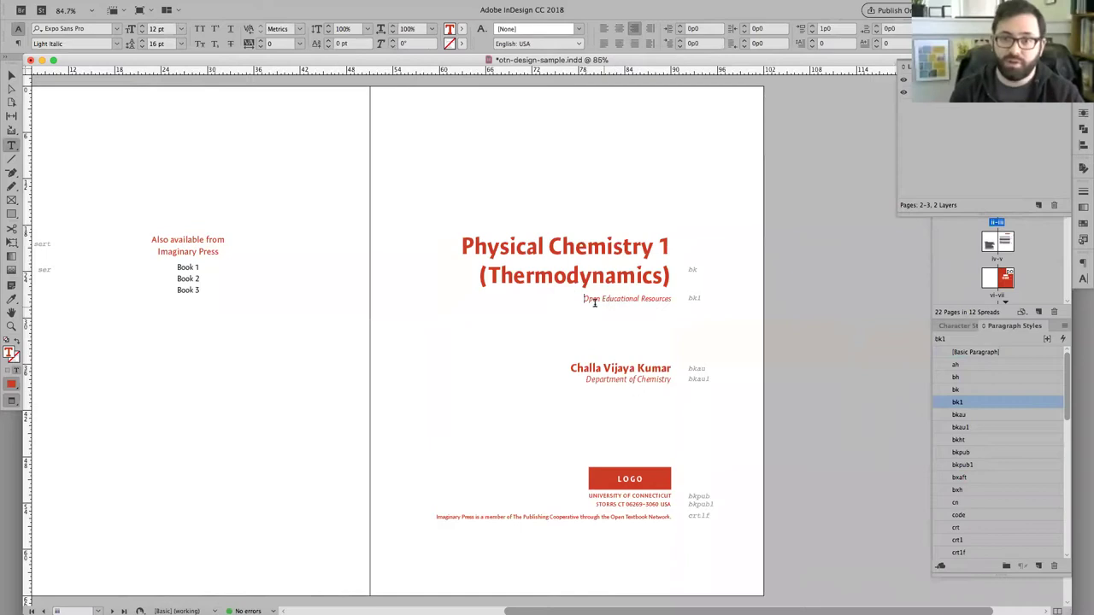
drag(586, 298, 668, 298)
click(788, 338)
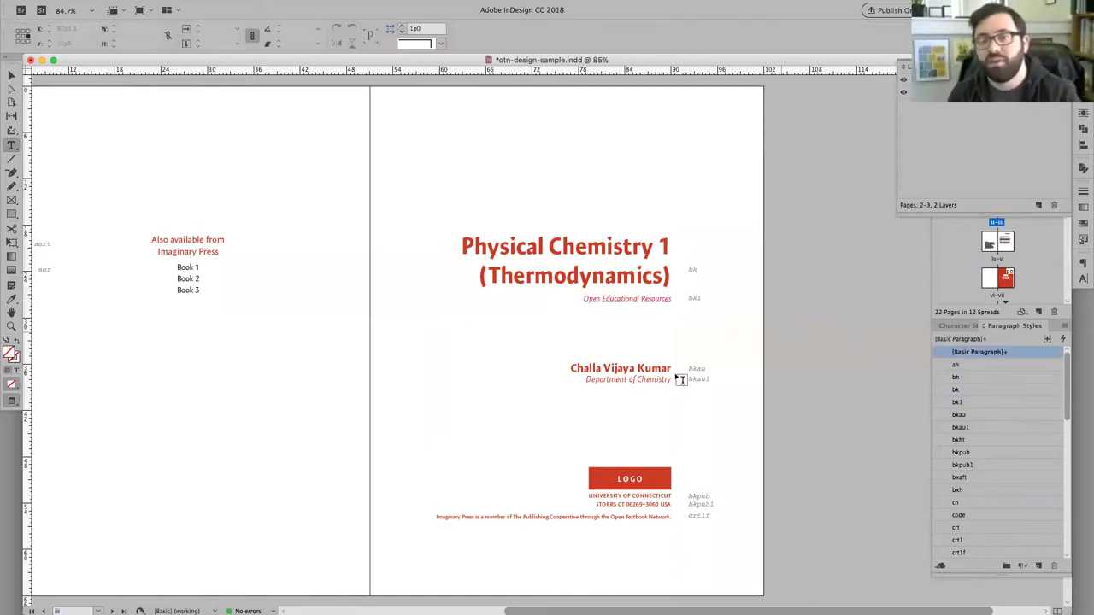
click(637, 377)
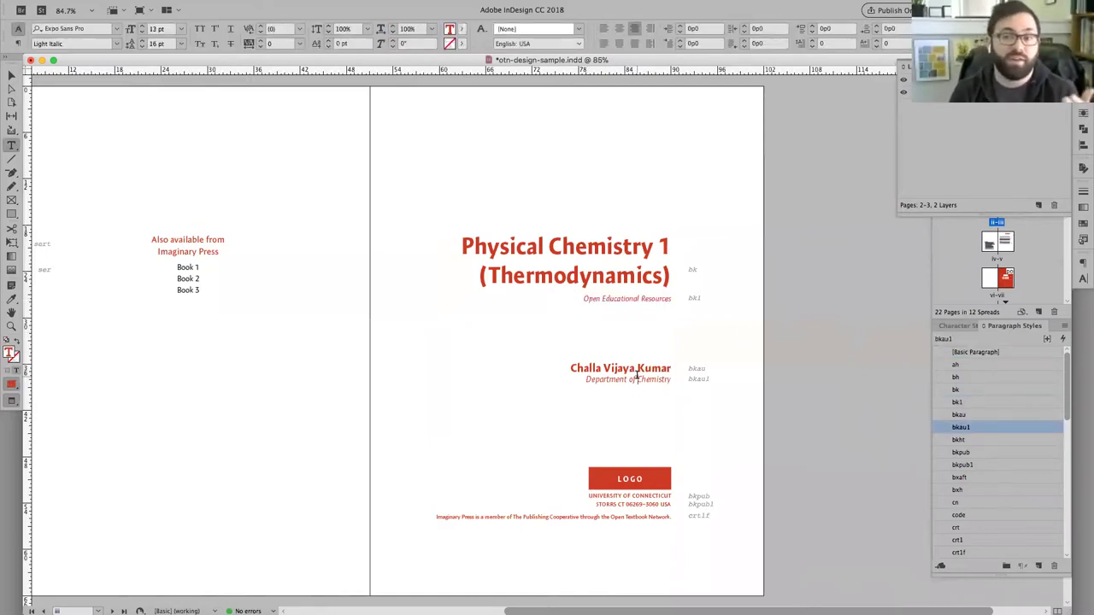
drag(600, 380, 663, 379)
click(652, 380)
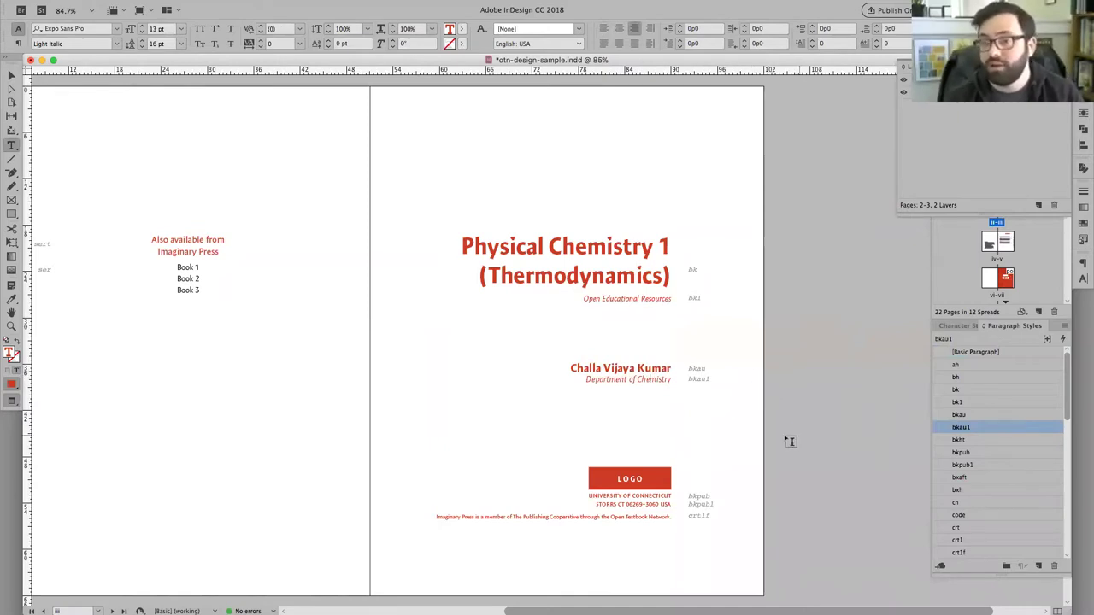
drag(603, 369, 643, 376)
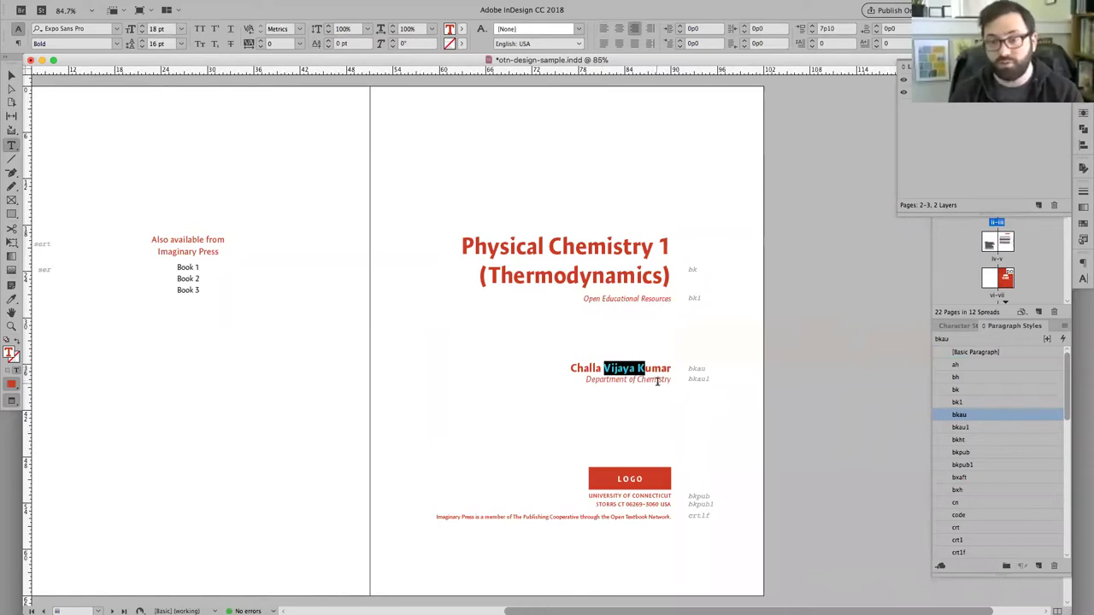
click(758, 416)
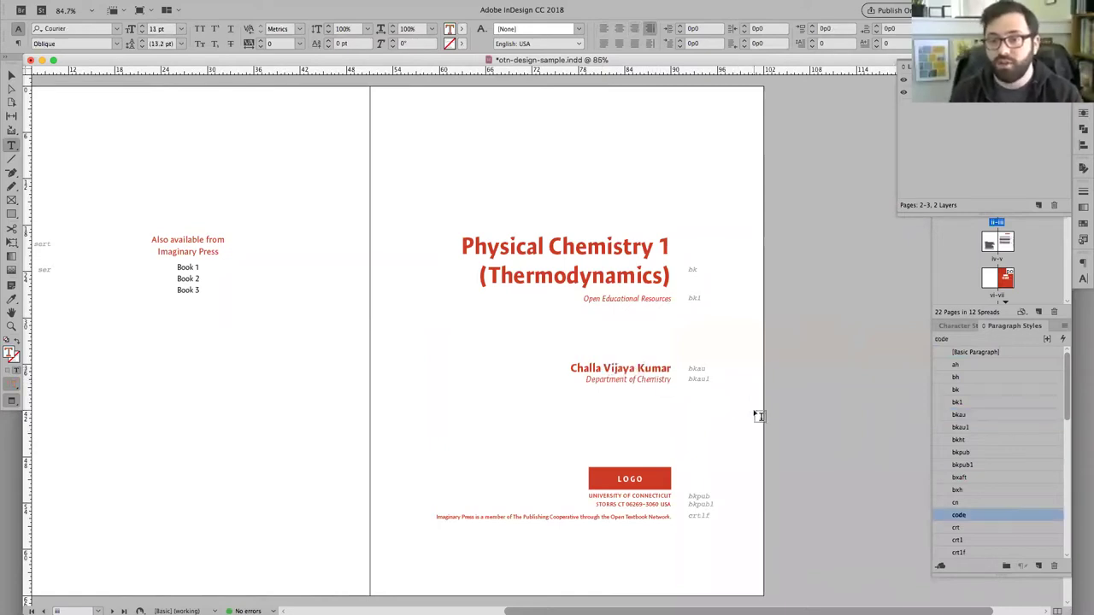
click(694, 370)
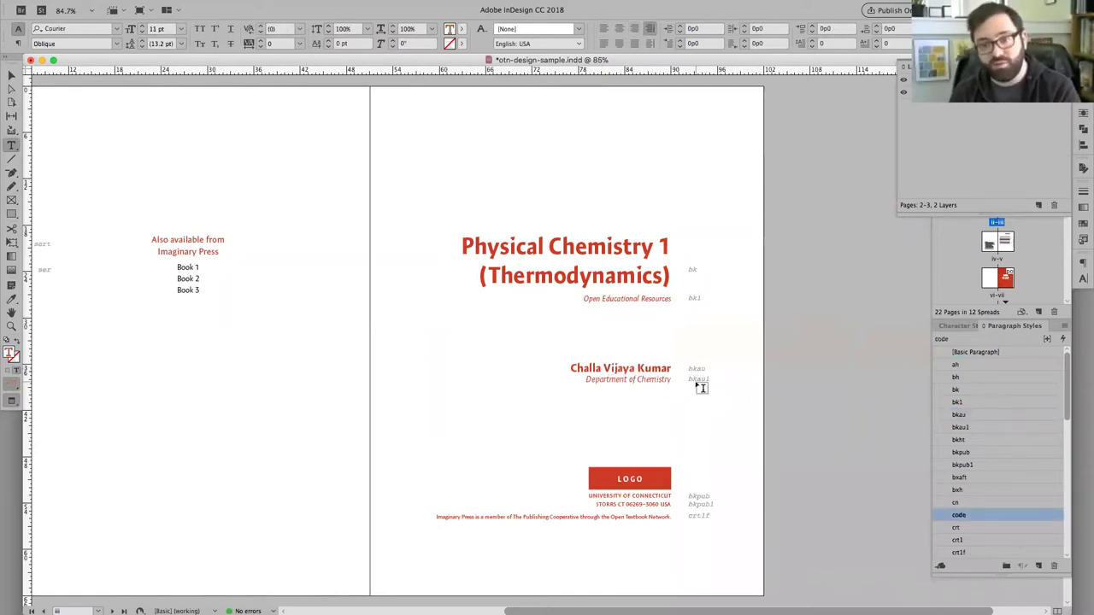
click(743, 456)
drag(740, 374, 740, 453)
click(876, 391)
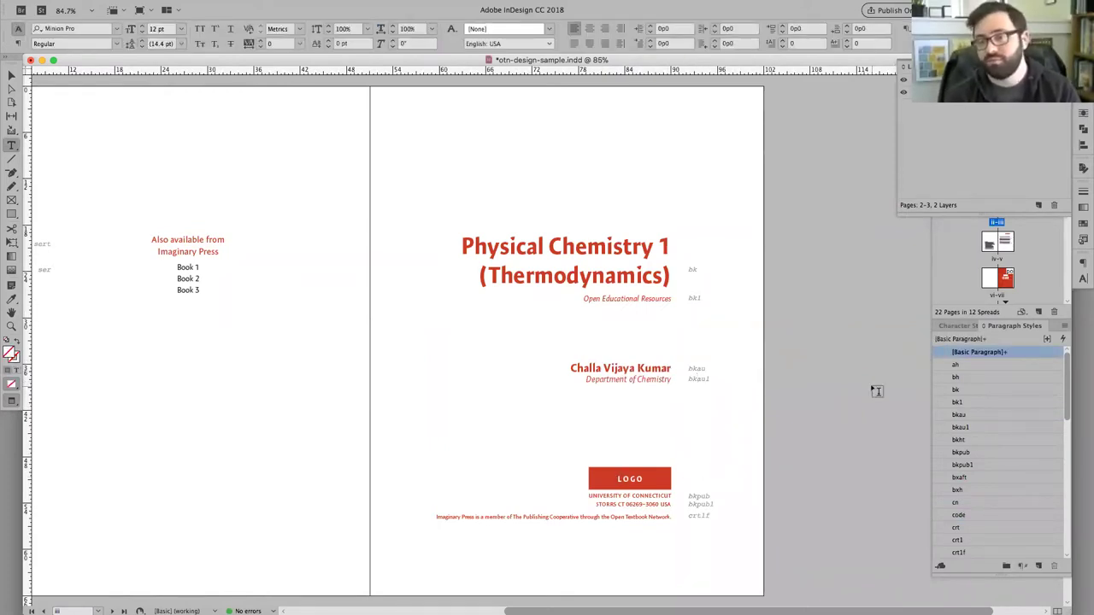
key(v)
scroll(811, 385, down, 1)
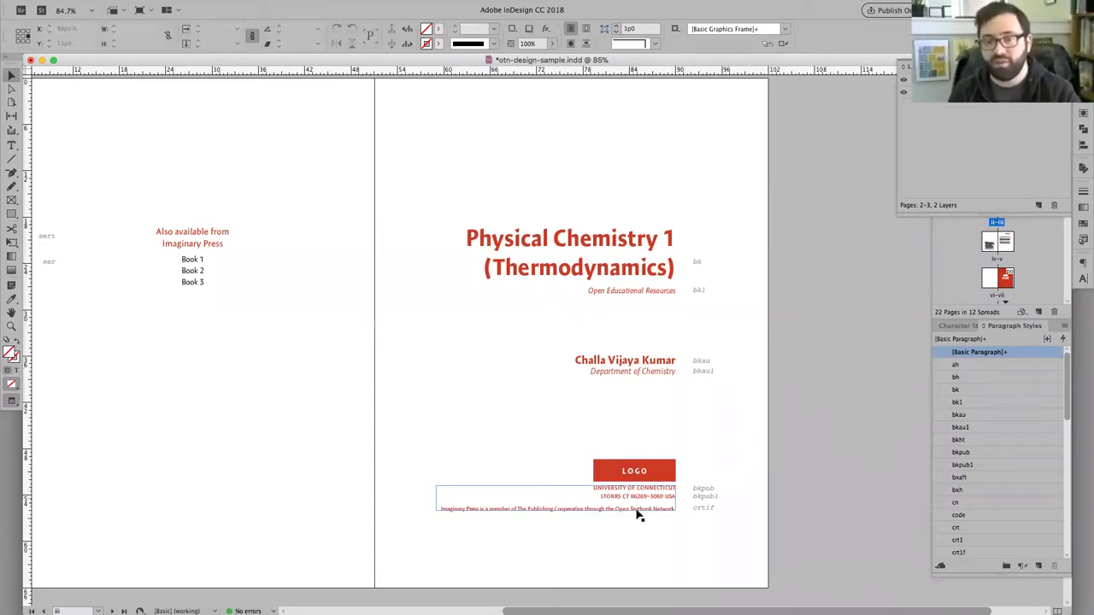
Zoom to 200% on the publisher block, then back out to the whole spread
key(super+equal)
key(super+equal)
key(super+equal)
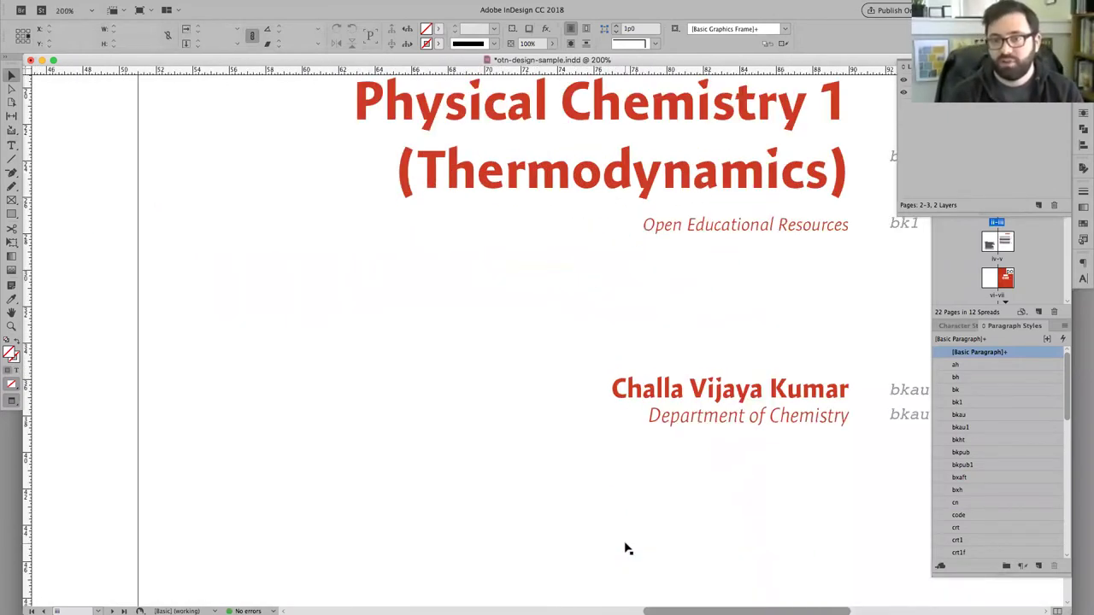
scroll(496, 390, down, 10)
scroll(469, 234, up, 2)
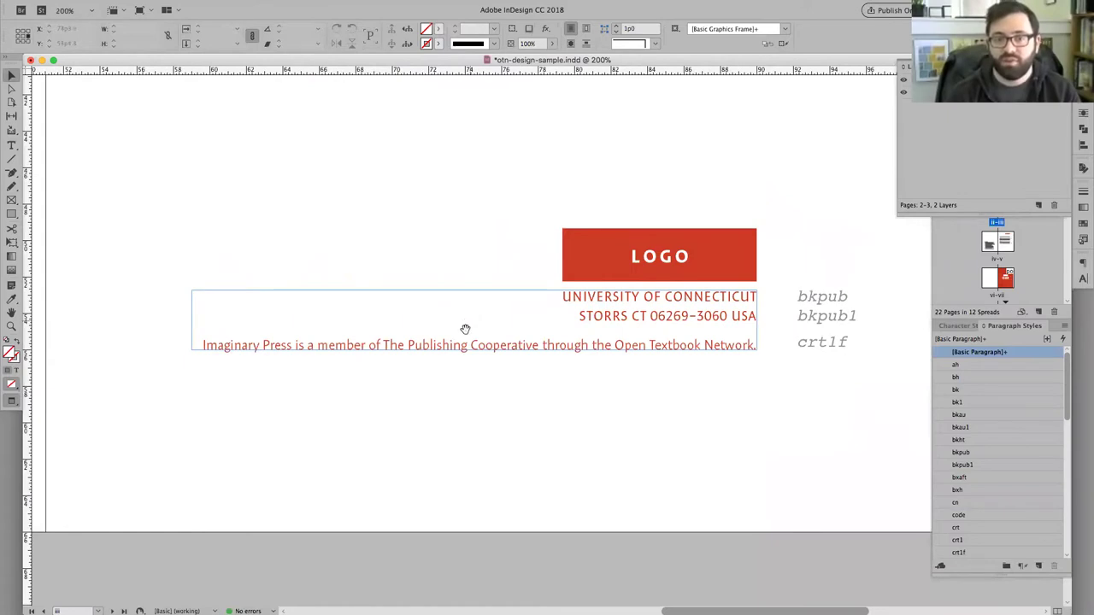
scroll(464, 325, up, 1)
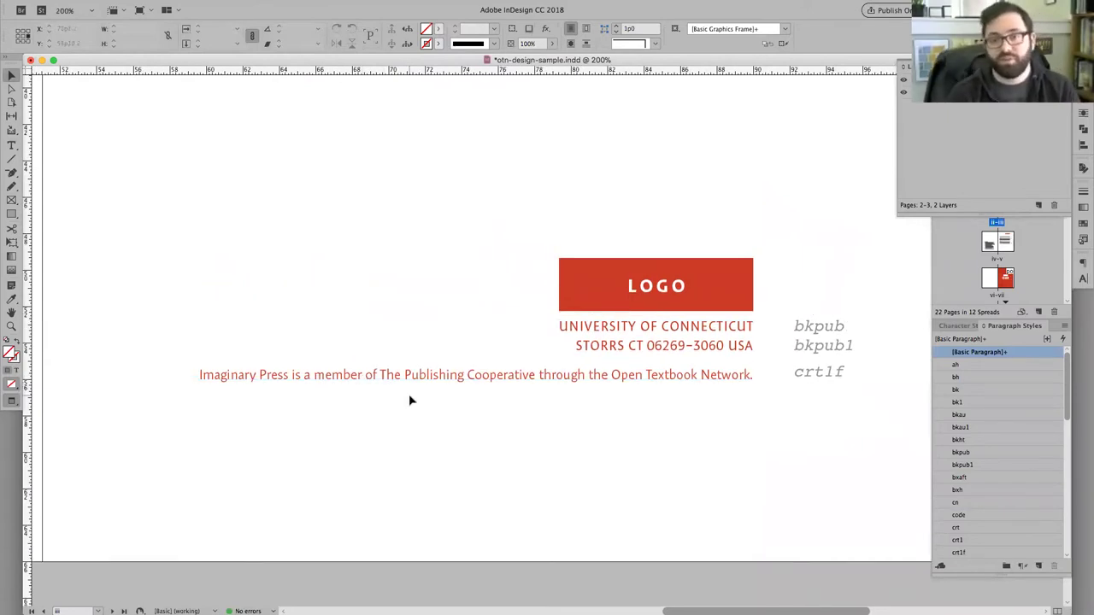
key(super+0)
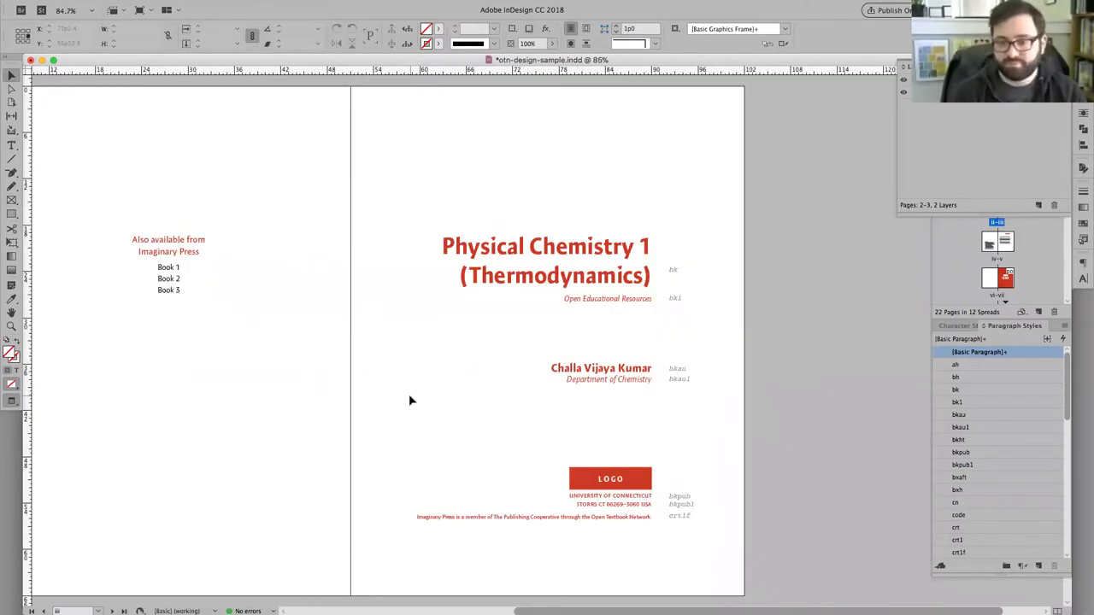
Turn off Preview mode to show frame edges and guides, and fit the spread
key(w)
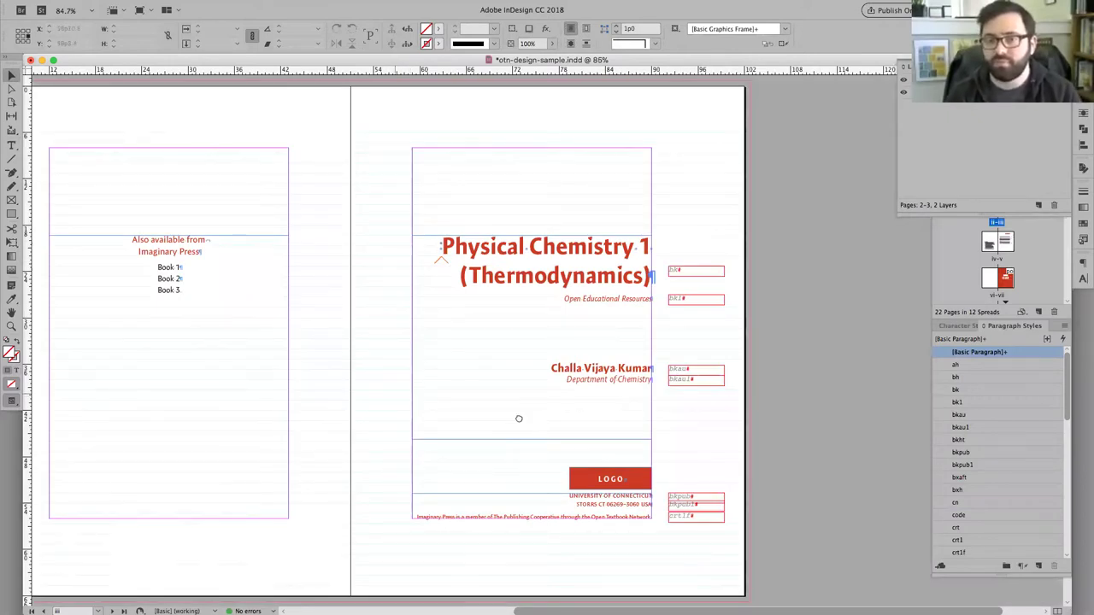
key(super+alt+0)
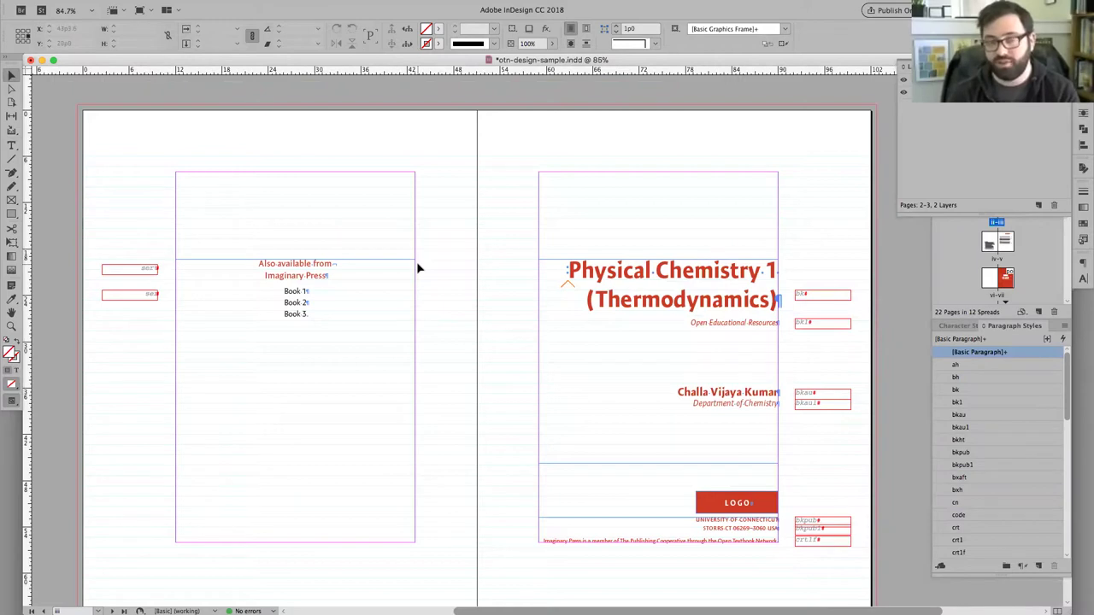
key(super+Tab)
key(super+Tab)
key(super+Tab)
key(super+Tab)
mouse_move(586, 602)
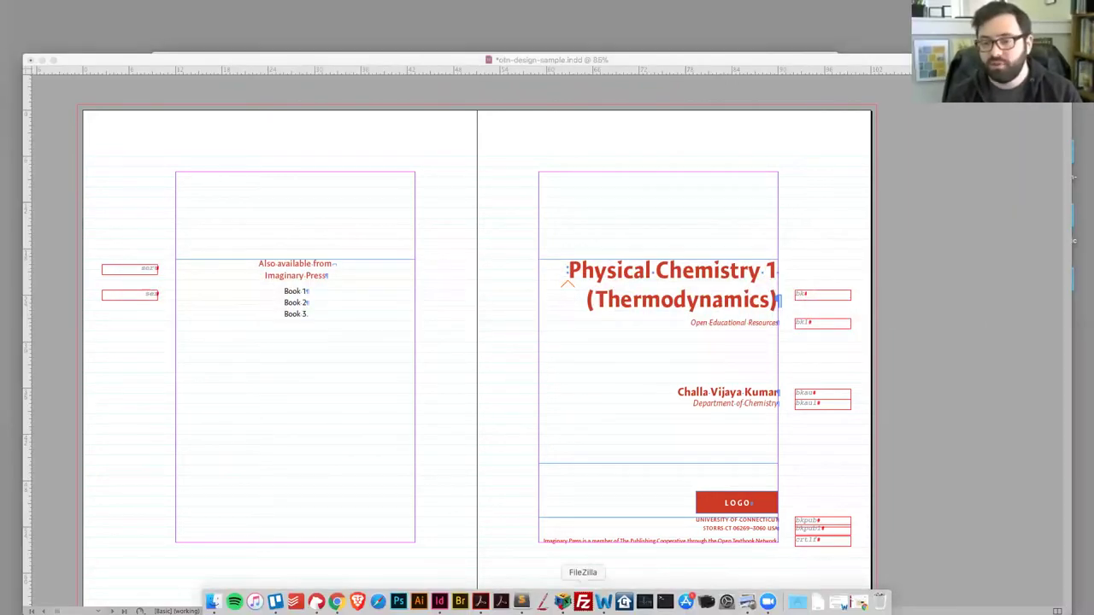
click(858, 602)
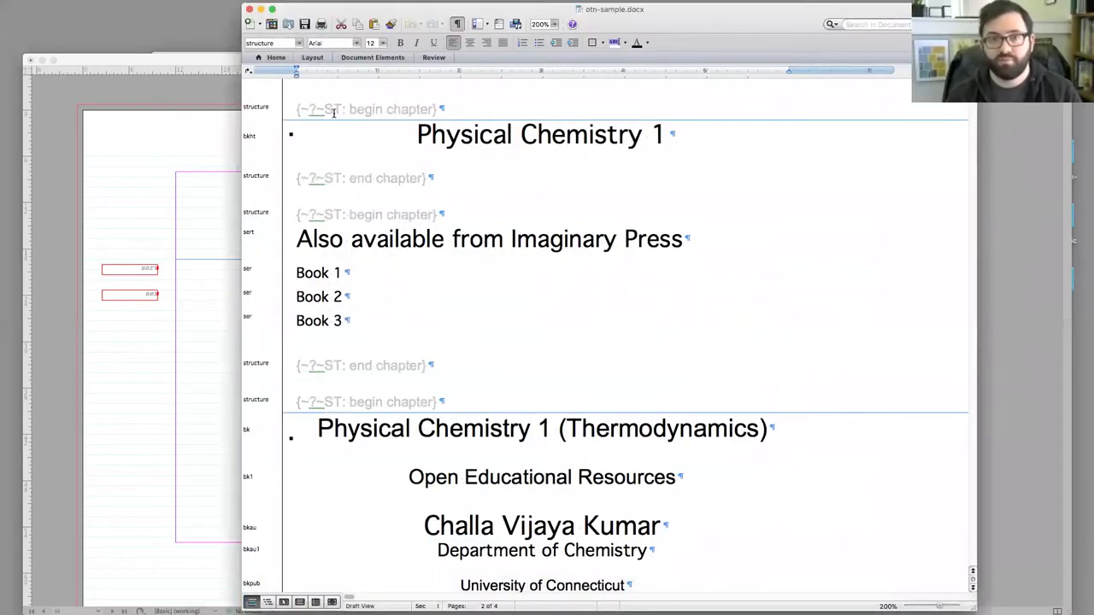
click(216, 203)
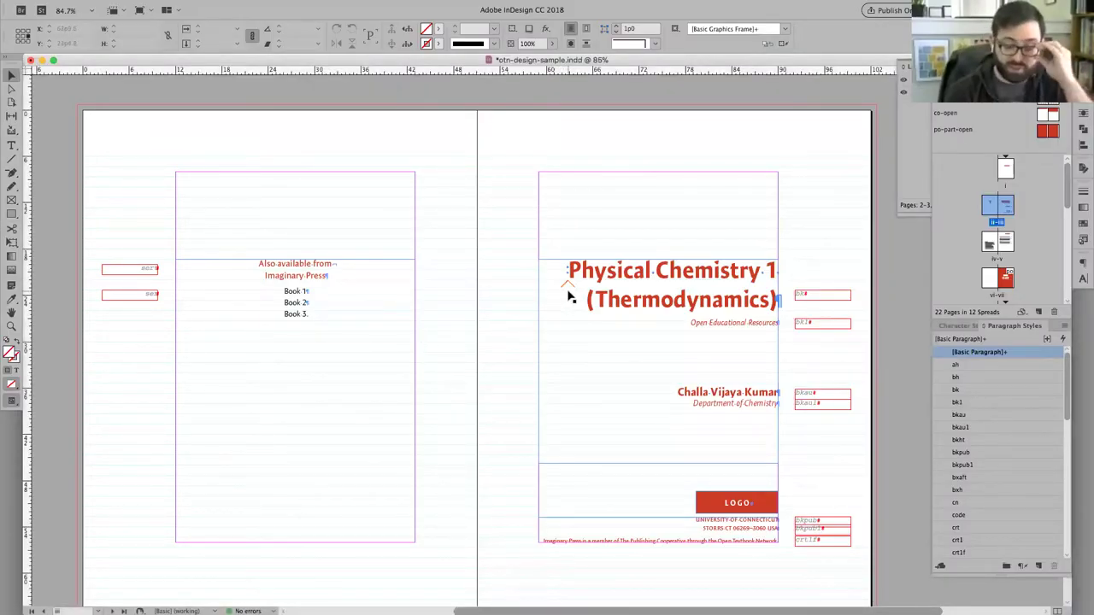
Zoom to 200% on the title, zoom back out, then scroll down toward the copyright spread
key(super+2)
scroll(533, 341, up, 2)
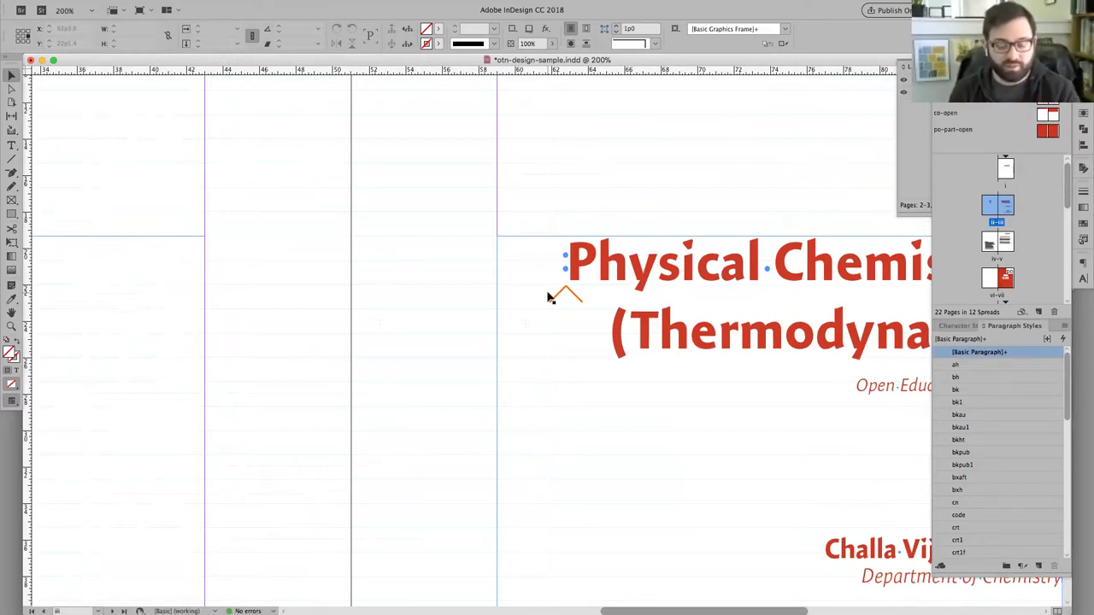
key(super+alt+0)
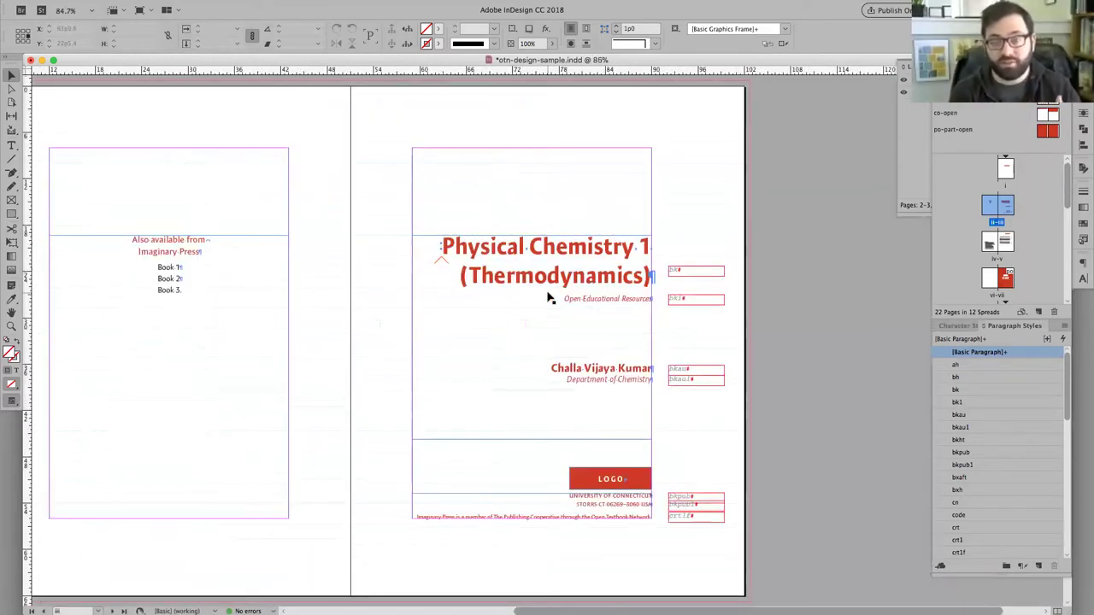
scroll(414, 436, left, 2)
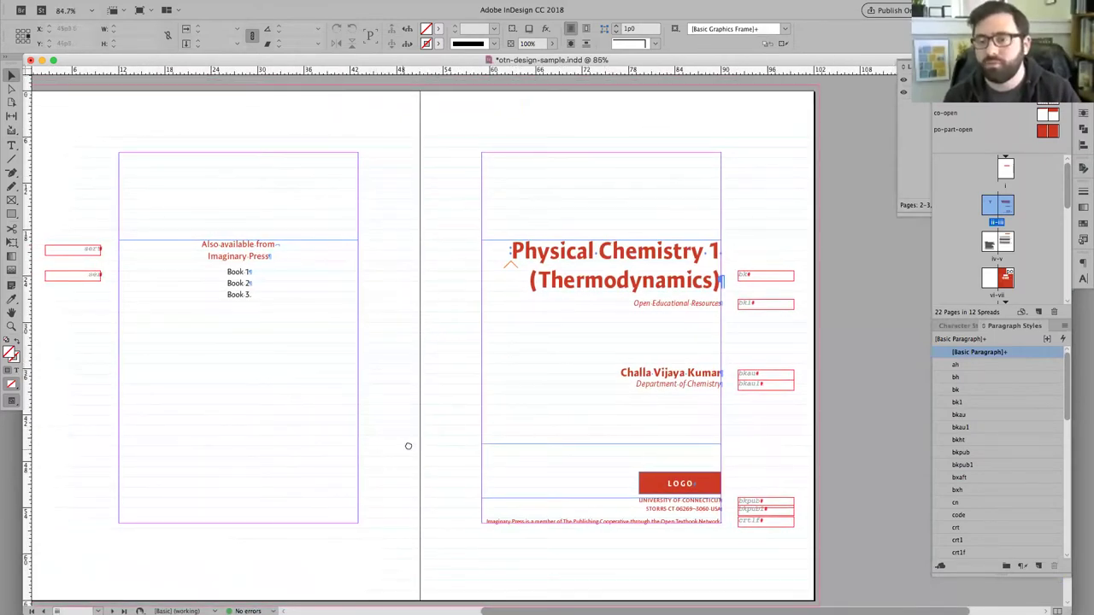
scroll(500, 454, left, 3)
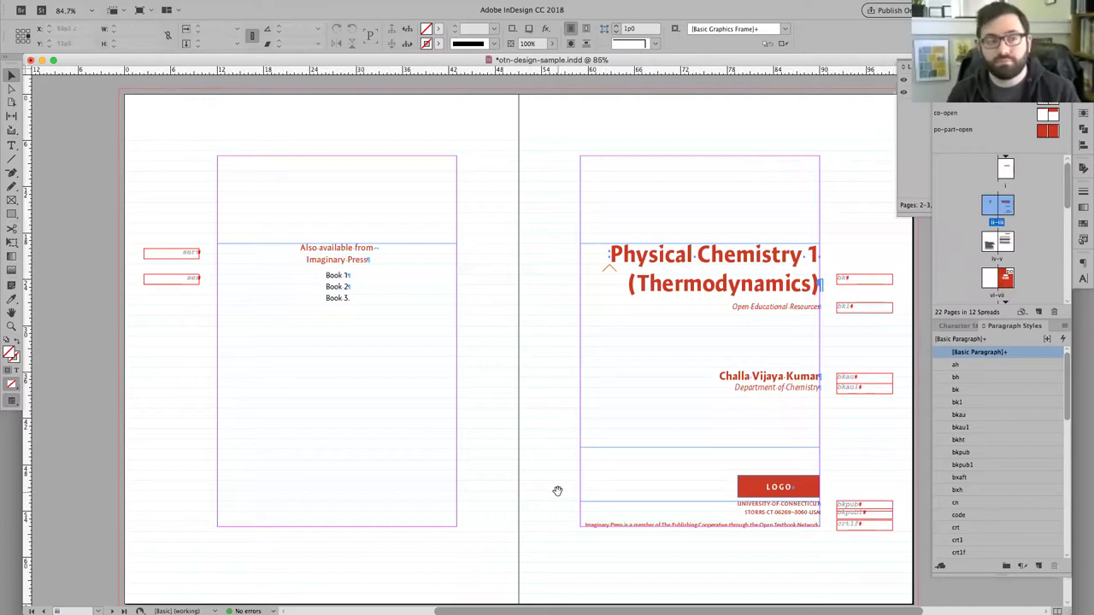
scroll(559, 368, down, 10)
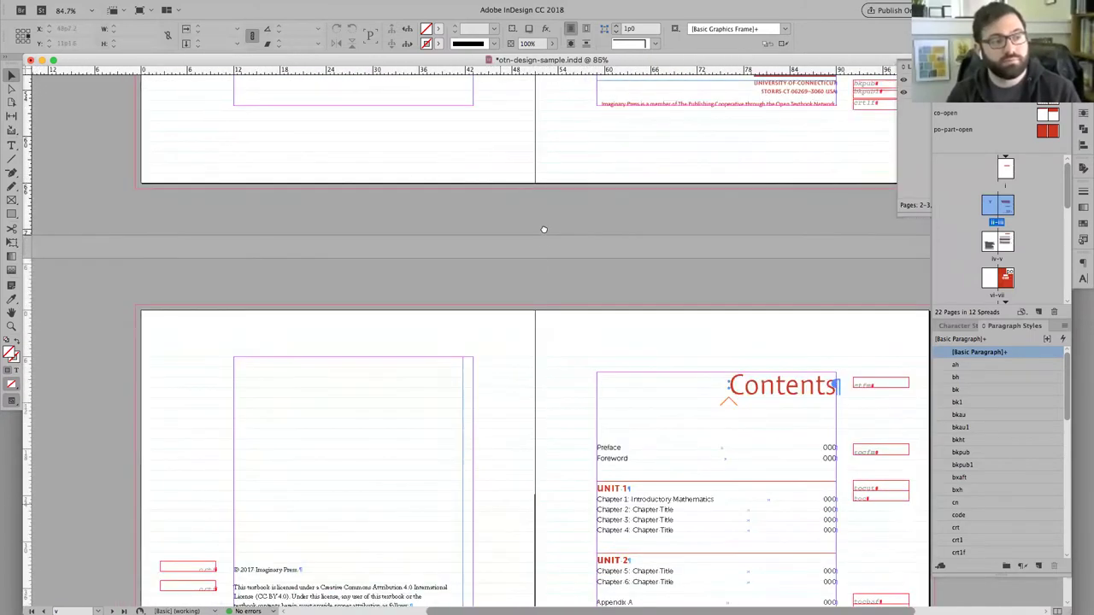
Go to copyright and Contents spread iv–v, then bring Word's otn-sample.docx forward
scroll(464, 381, right, 3)
scroll(464, 381, down, 1)
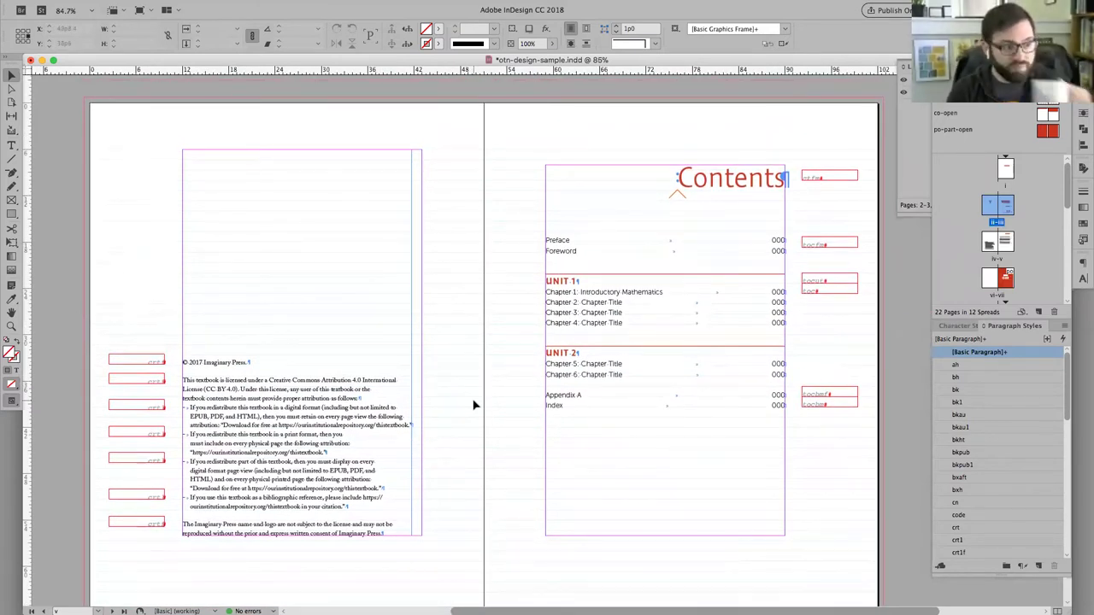
key(alt+Page_Down)
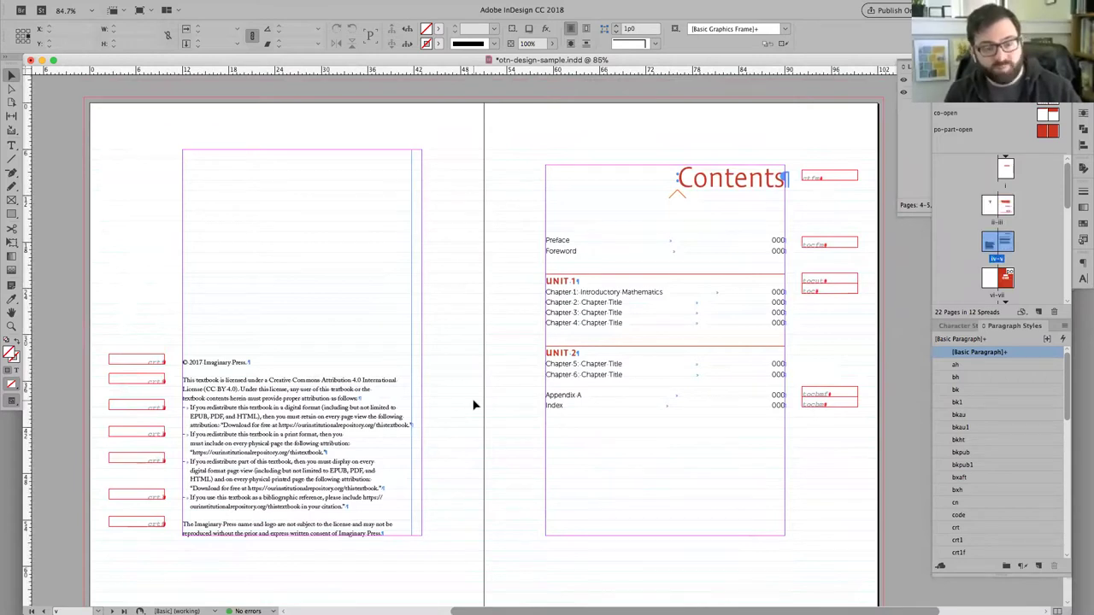
scroll(474, 405, up, 1)
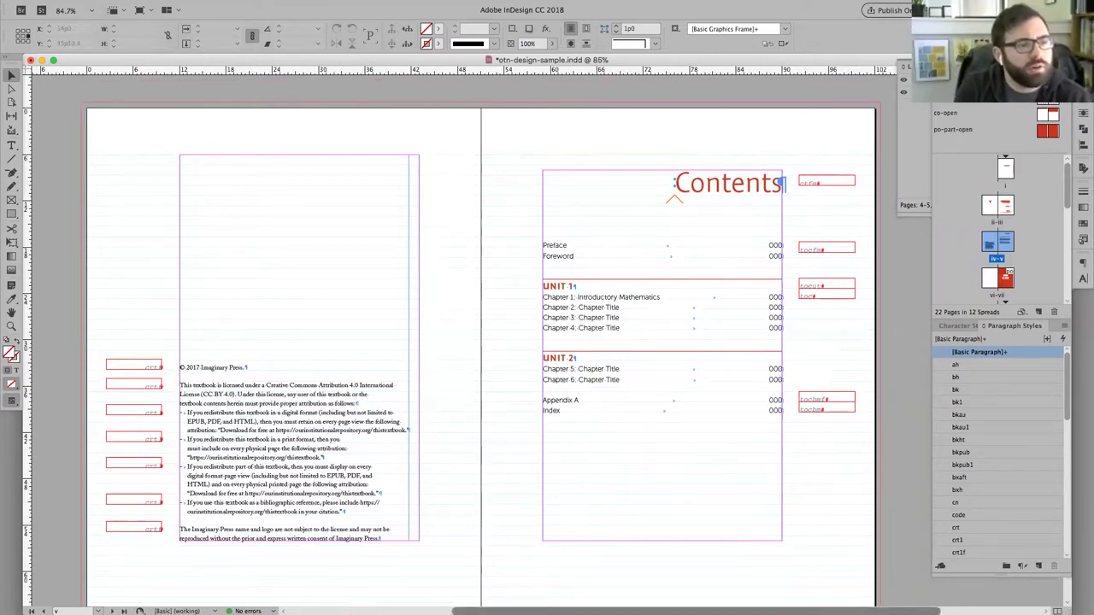
mouse_move(552, 602)
click(614, 602)
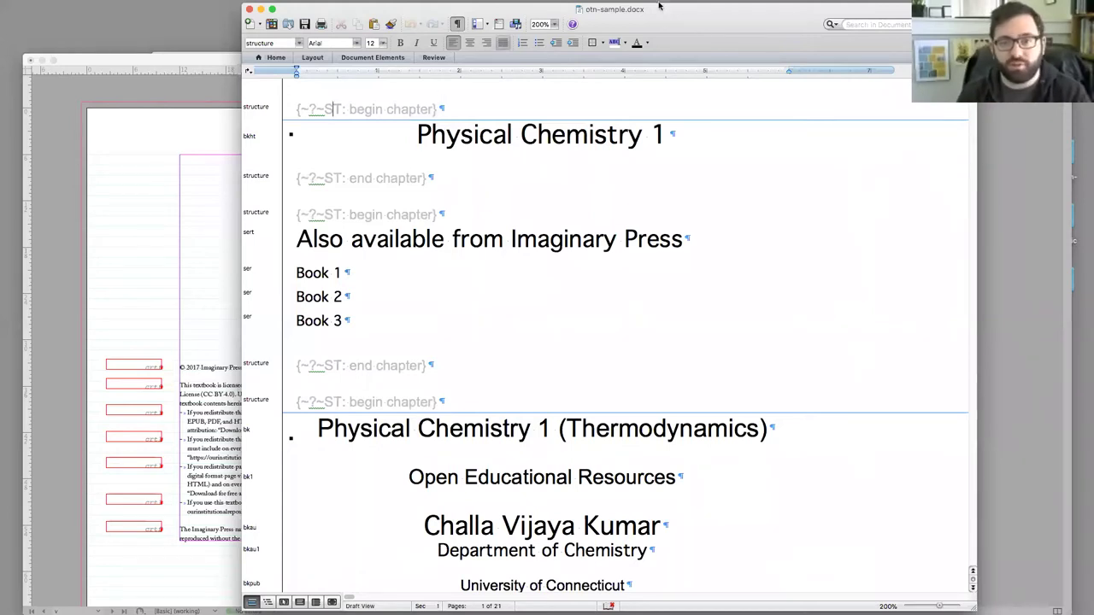
Move the Word window aside and bring InDesign's copyright spread iv–v back to the front
mouse_move(421, 12)
mouse_down()
mouse_move(425, 73)
mouse_move(455, 73)
mouse_move(420, 9)
mouse_up()
click(202, 64)
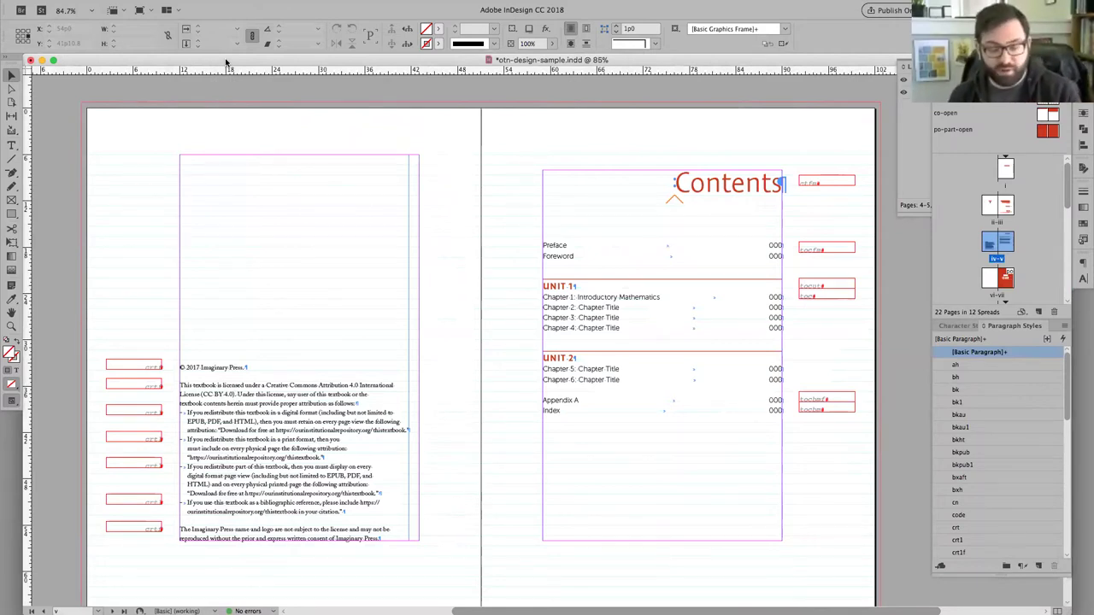
key(super+Tab)
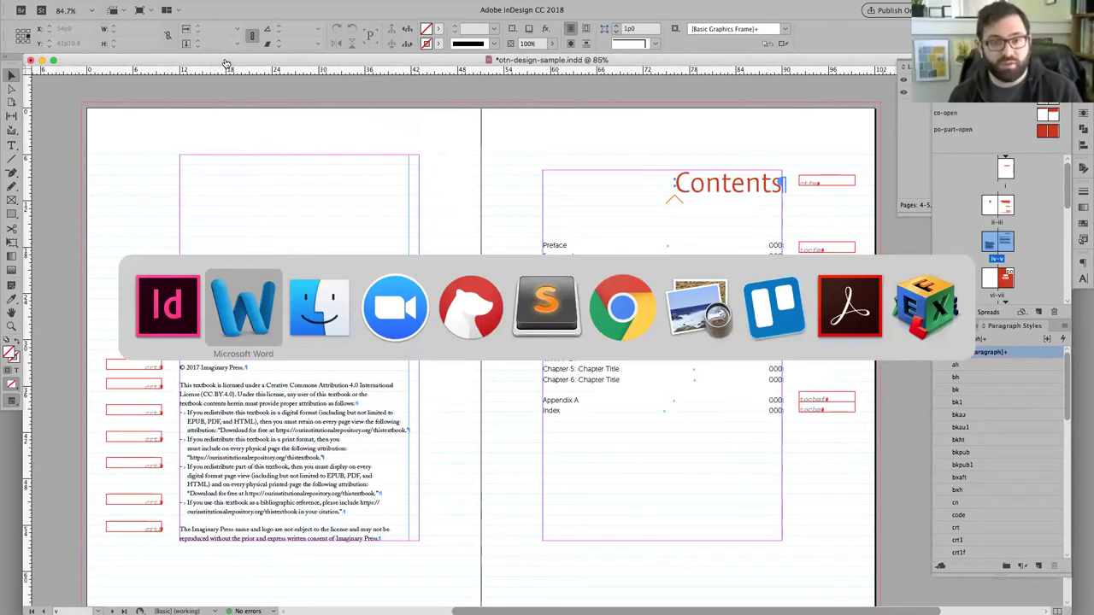
key(super+Tab)
key(super+shift+Tab)
key(super+Tab)
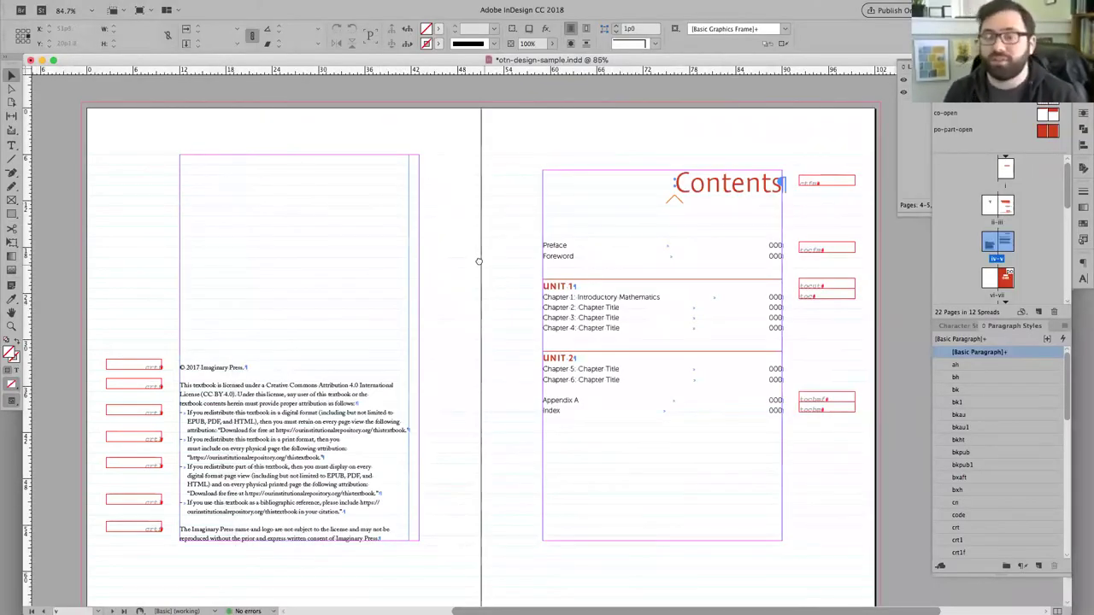
scroll(484, 260, down, 1)
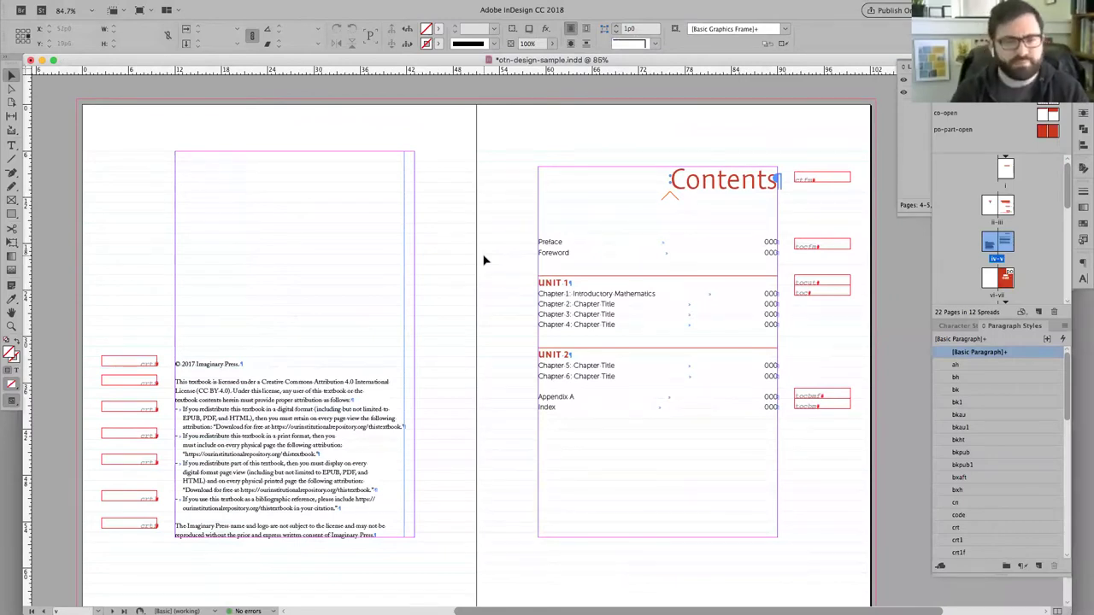
key(super+1)
drag(485, 236, 471, 254)
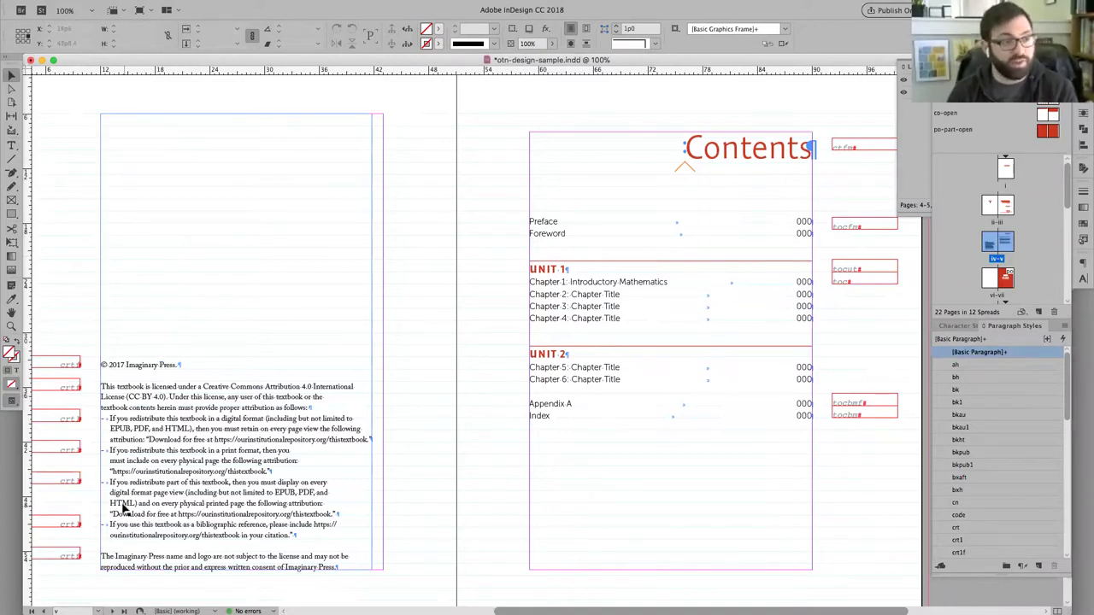
scroll(371, 347, up, 8)
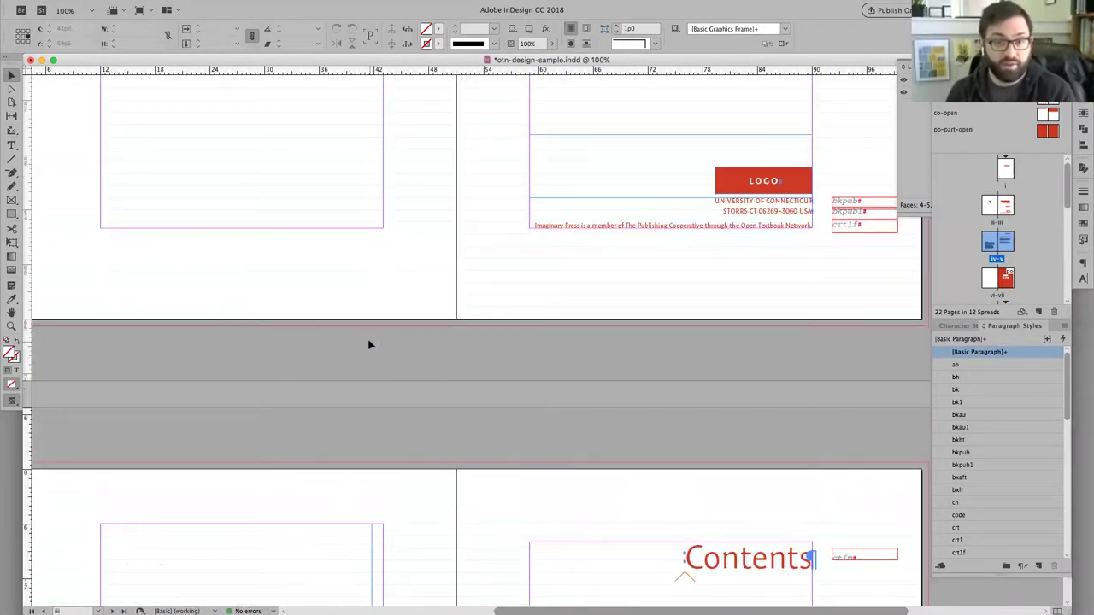
scroll(349, 258, up, 5)
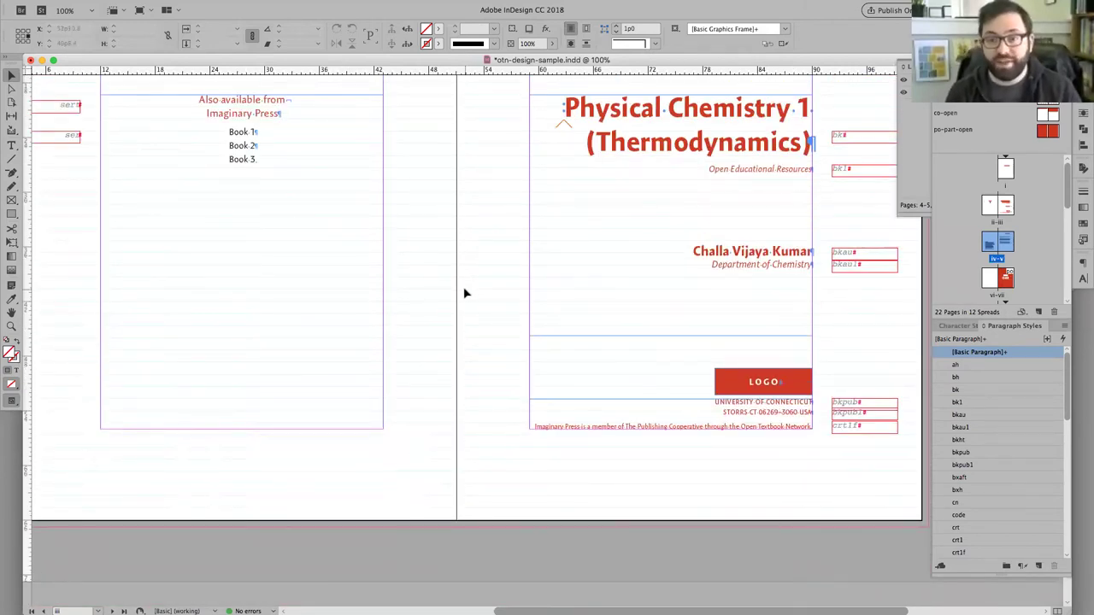
key(alt+Page_Down)
key(super+minus)
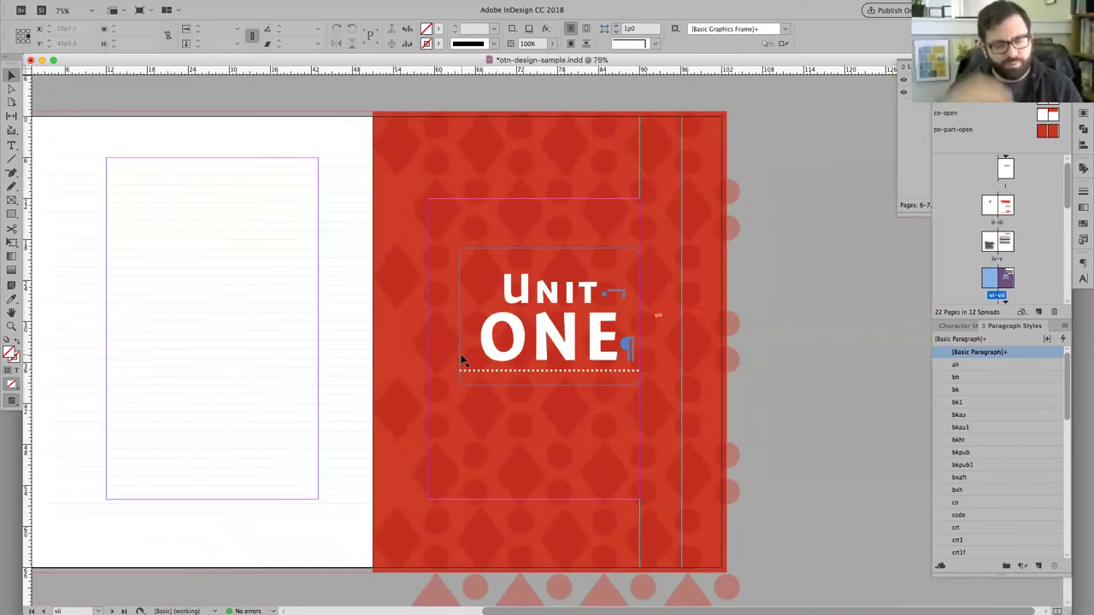
key(alt+Page_Up)
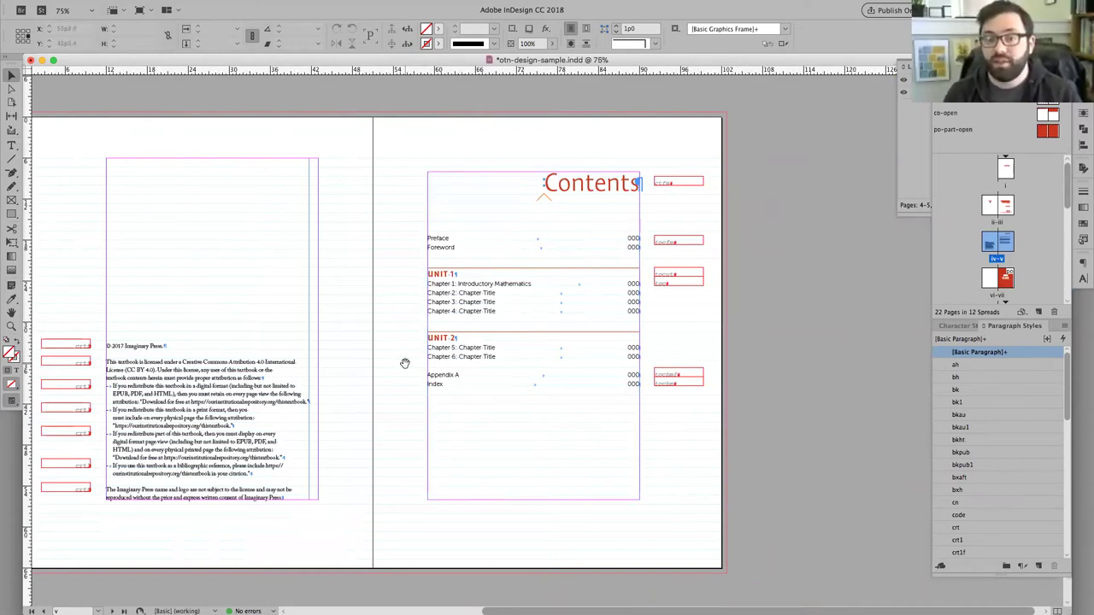
scroll(410, 366, left, 2)
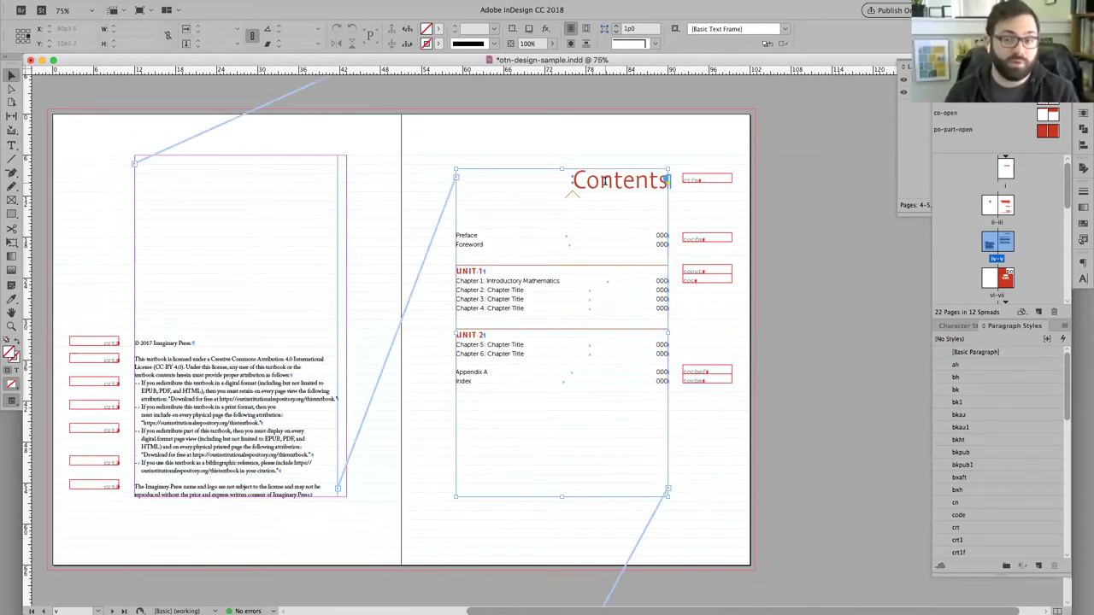
double_click(162, 342)
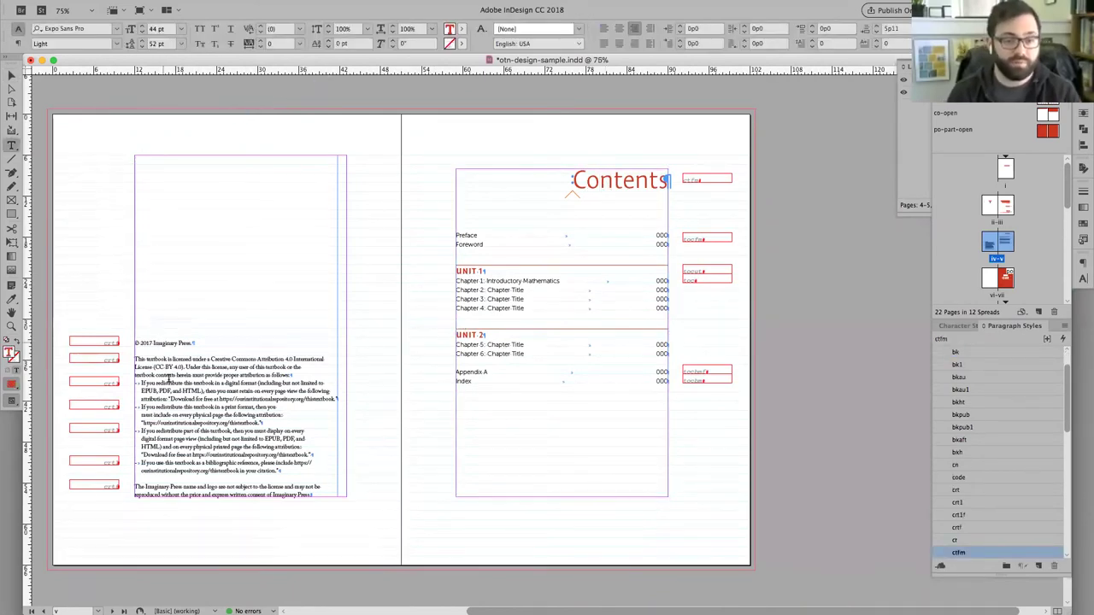
drag(162, 343, 300, 451)
click(453, 289)
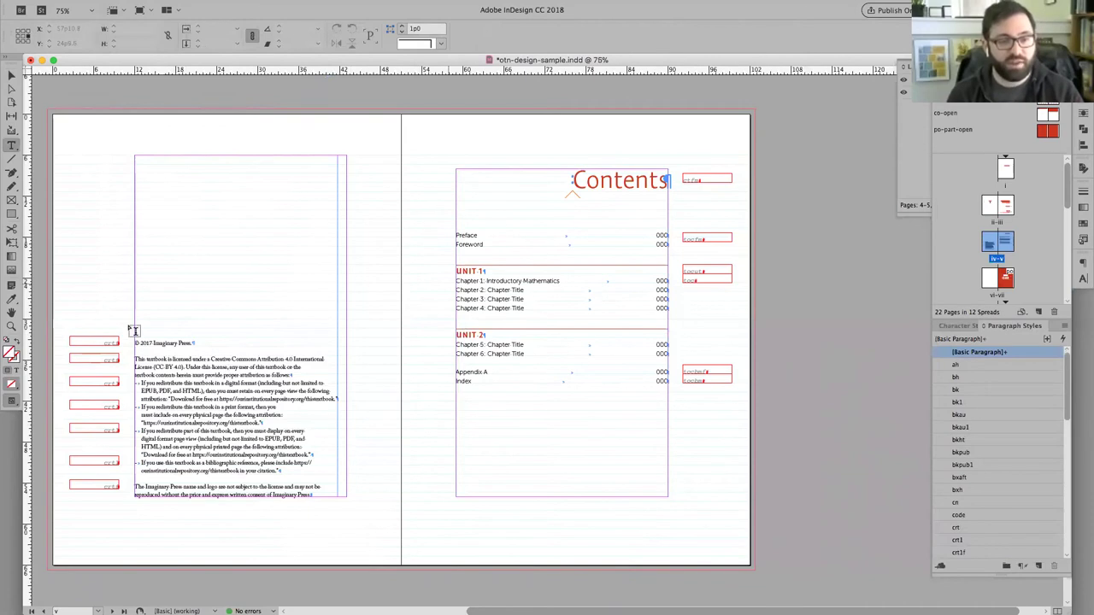
key(z)
drag(54, 270, 395, 526)
scroll(555, 466, down, 2)
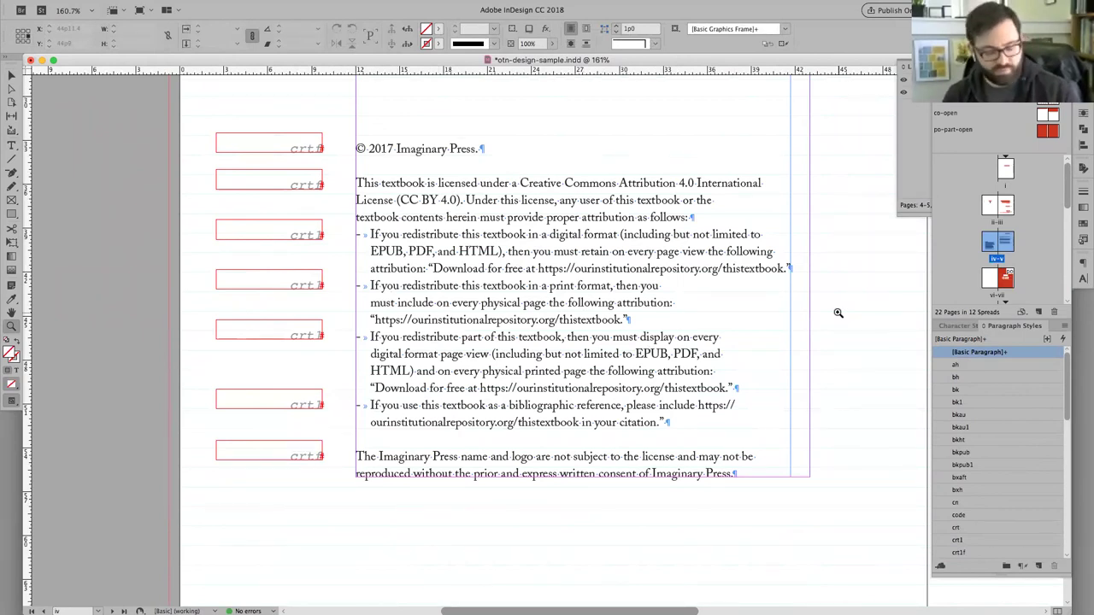
key(super+0)
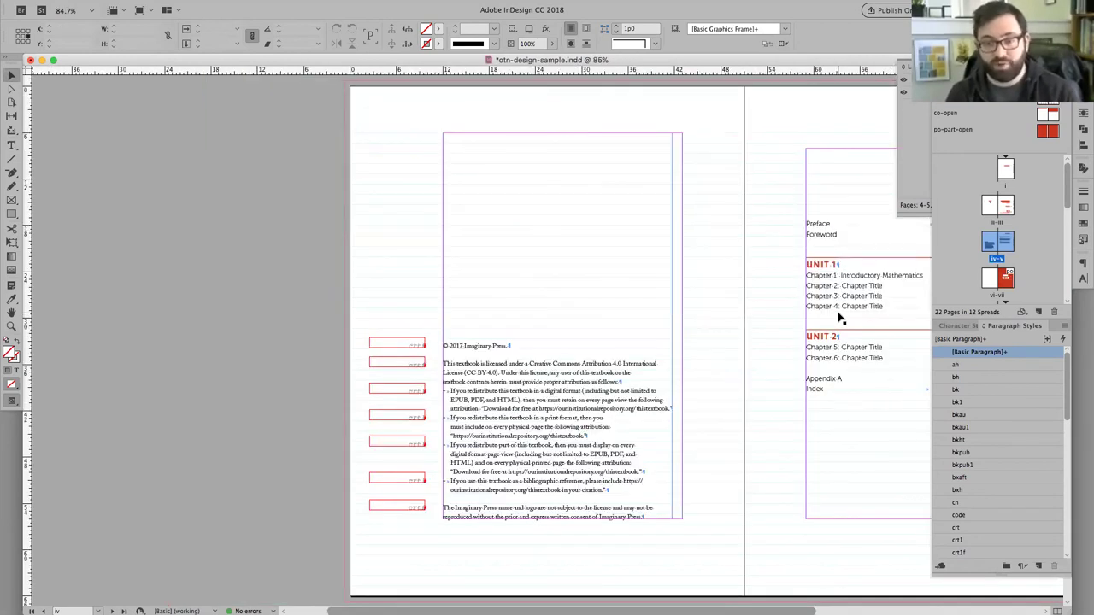
key(super+minus)
key(super+minus)
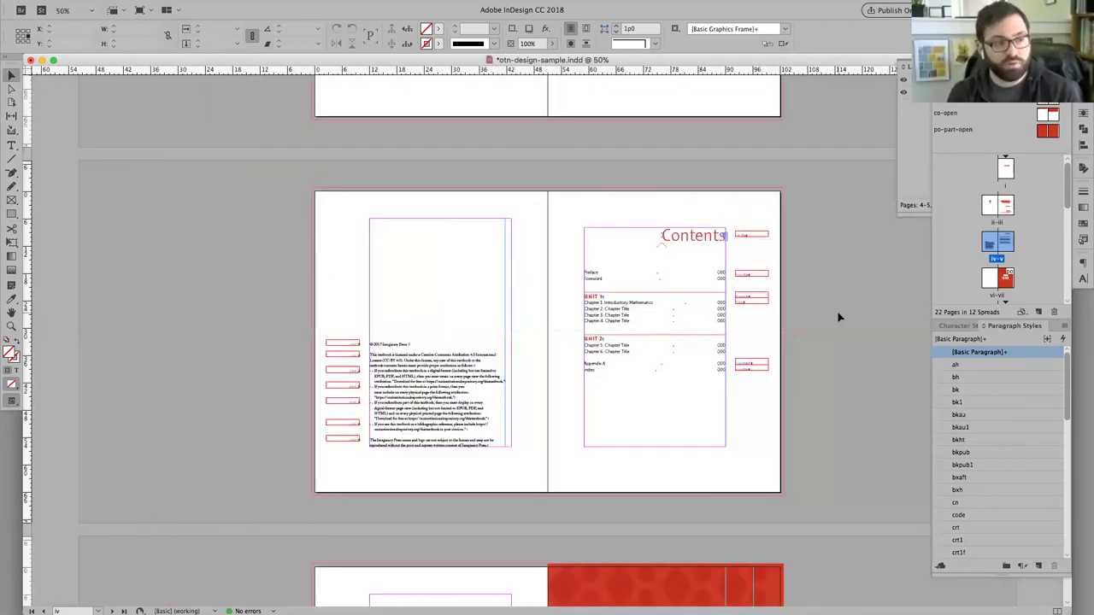
key(alt+Page_Up)
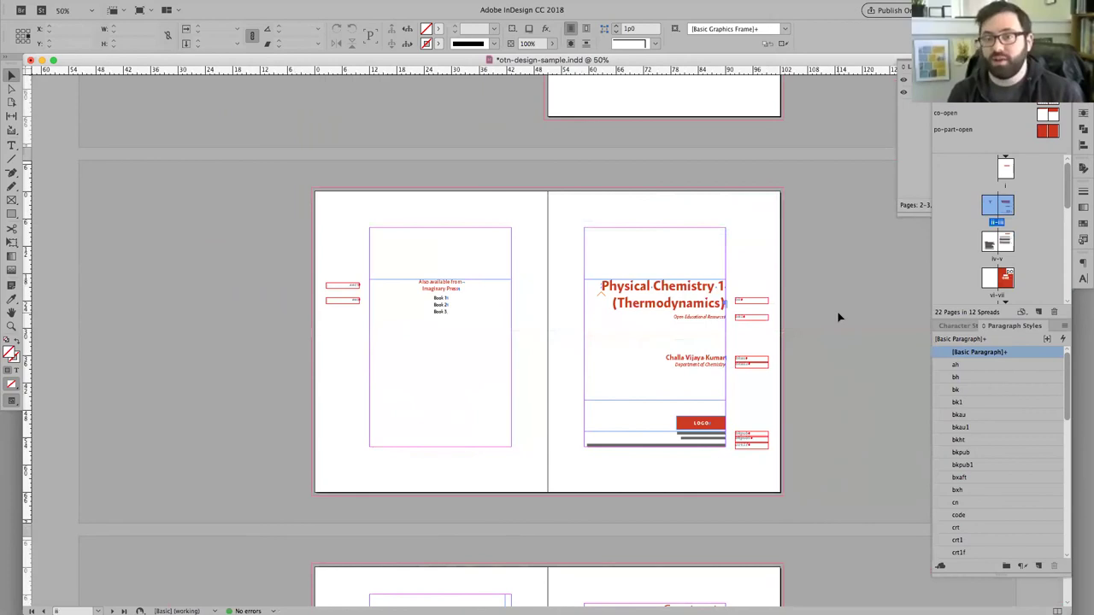
key(alt+Page_Up)
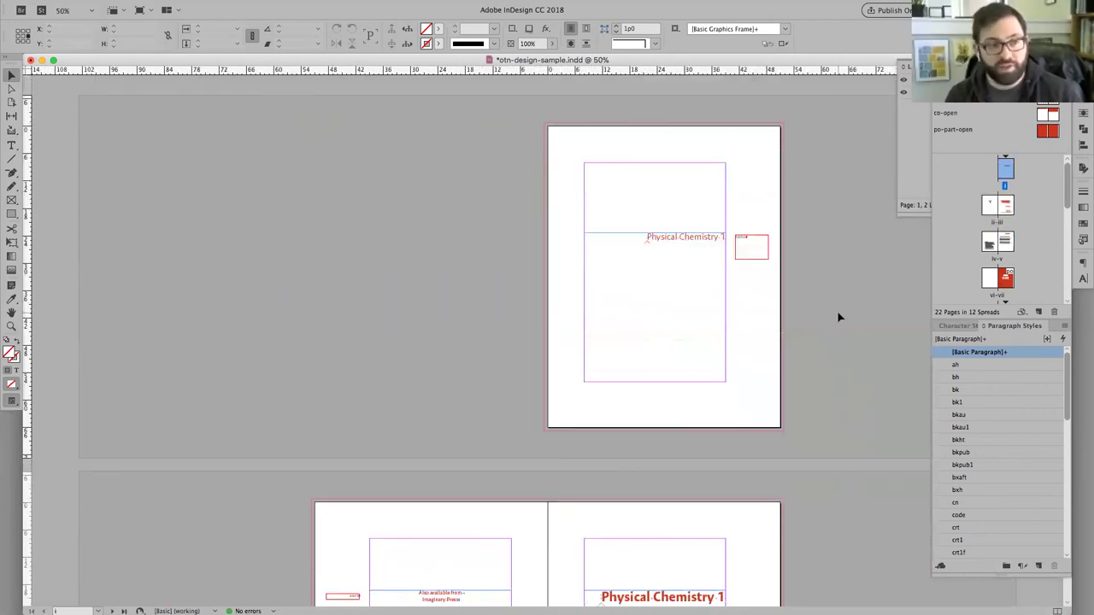
key(alt+Page_Down)
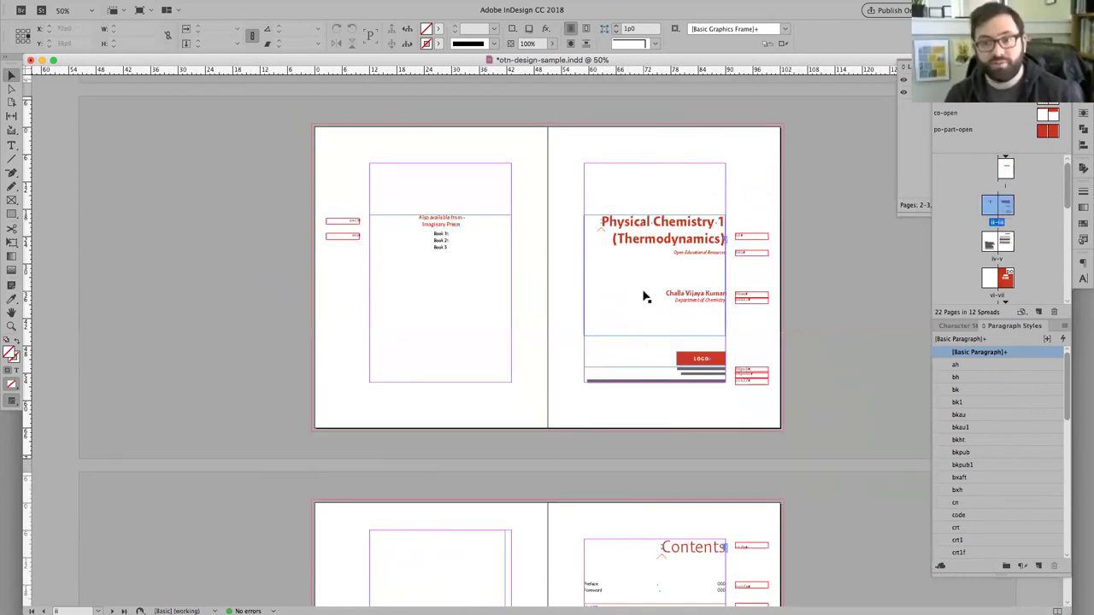
key(alt+Page_Down)
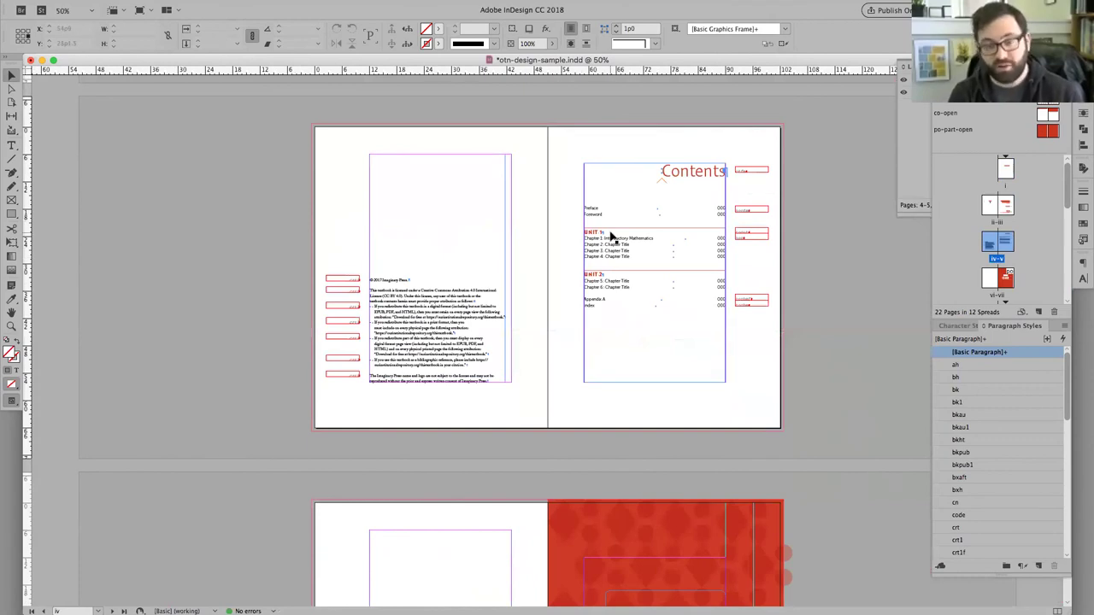